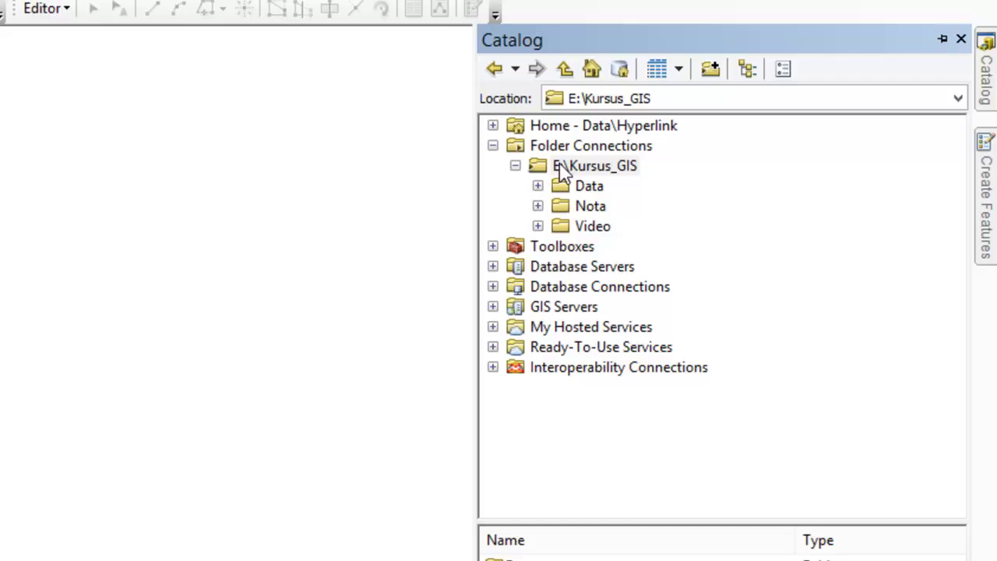
Browse the E:\Kursus_GIS connection to the Data folder and expand its Blok2 subfolder.
{"action": "left_click", "coordinate": [596, 185]}
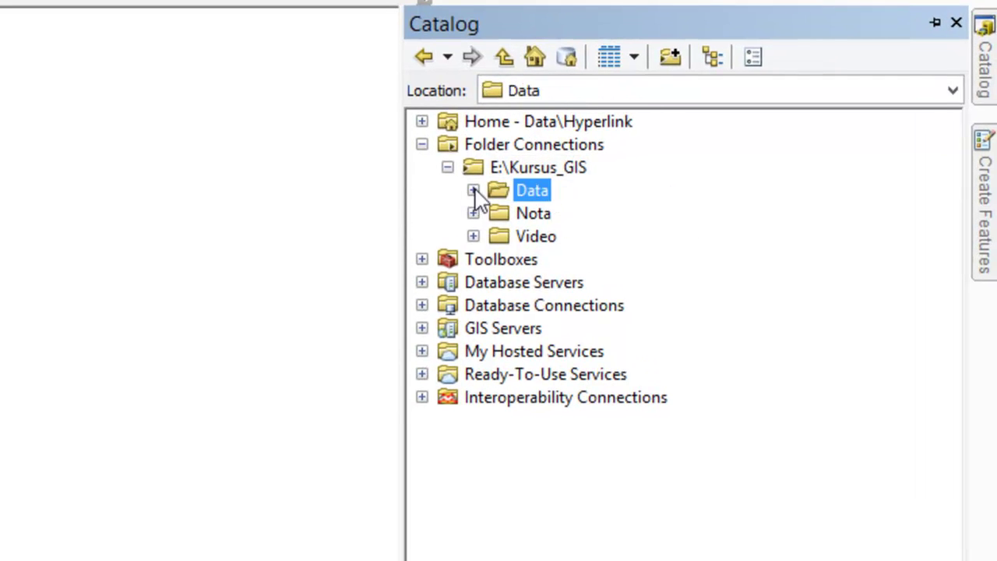
{"action": "left_click", "coordinate": [473, 191]}
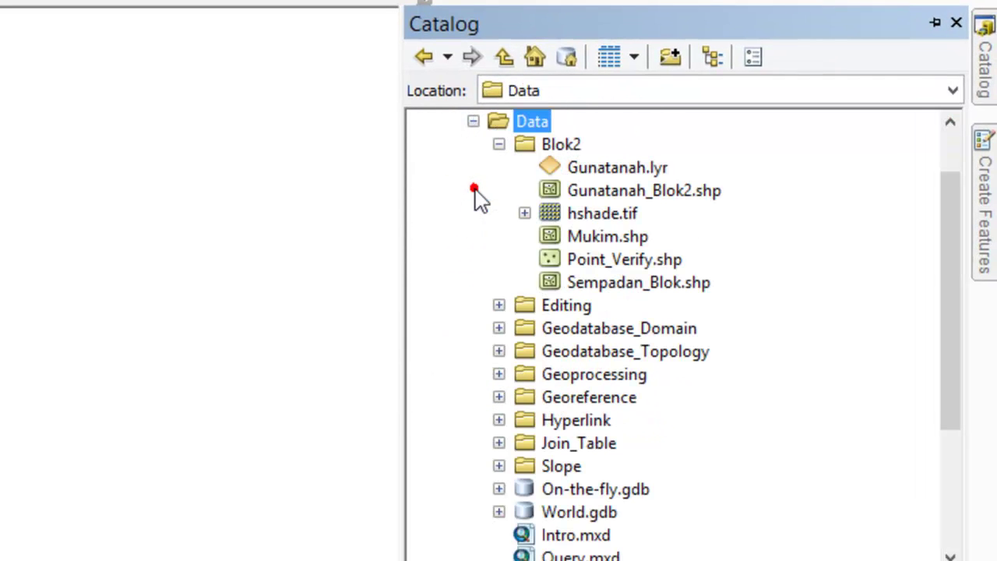
{"action": "left_click", "coordinate": [498, 144]}
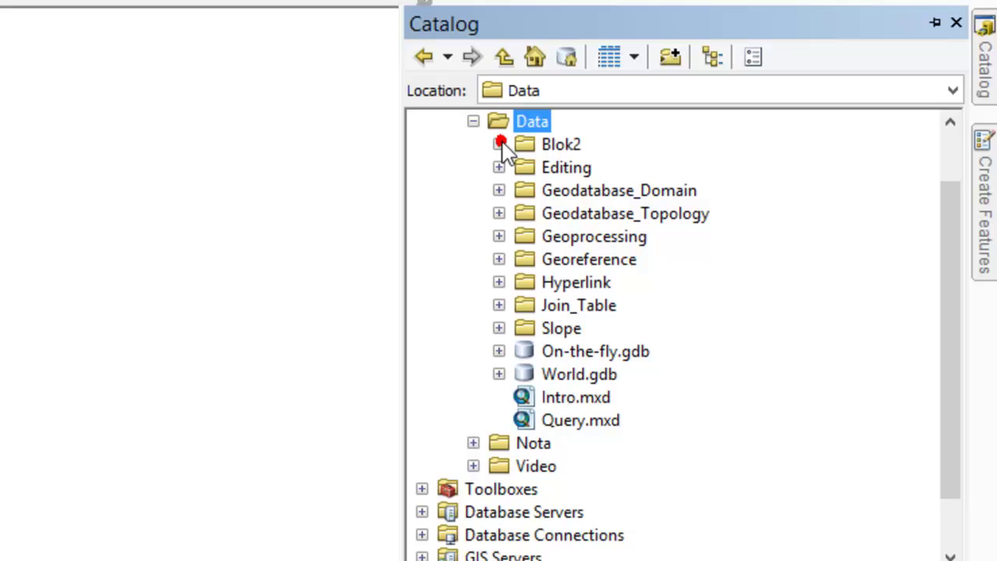
{"action": "left_click", "coordinate": [564, 146]}
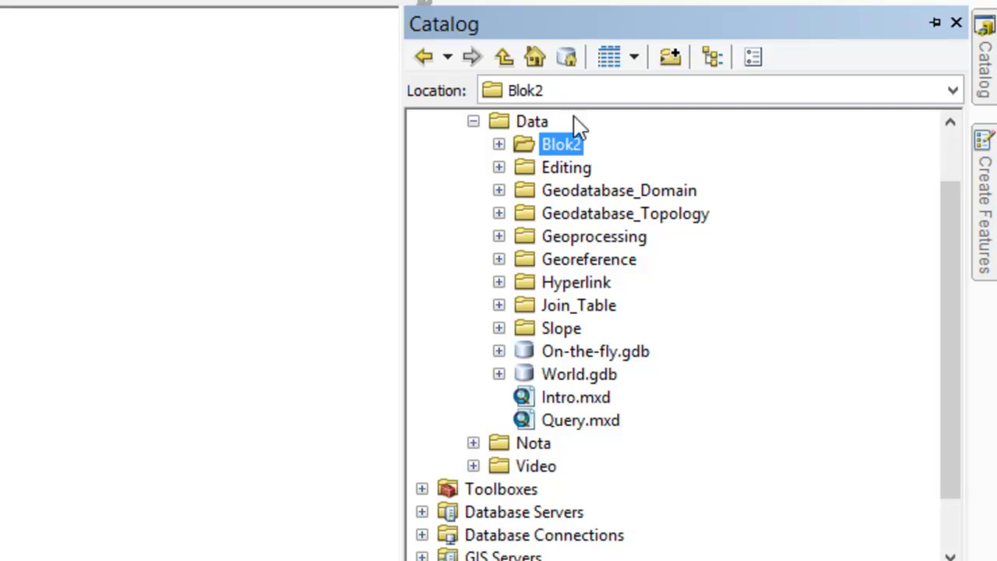
{"action": "left_click", "coordinate": [500, 144]}
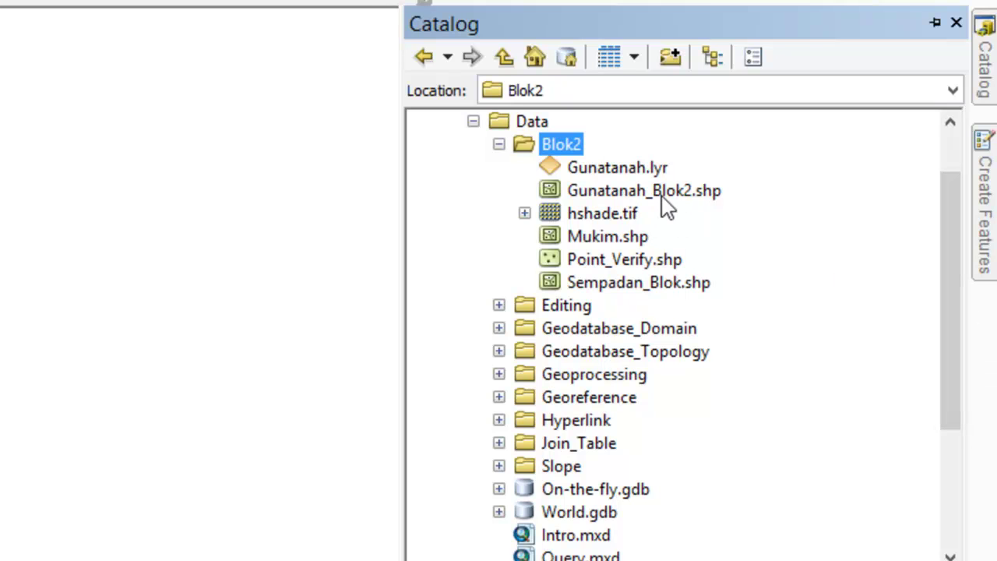
Examine the XY coordinate system in the properties of Gunatanah_Blok2.shp, then close the properties.
{"action": "left_click", "coordinate": [684, 198]}
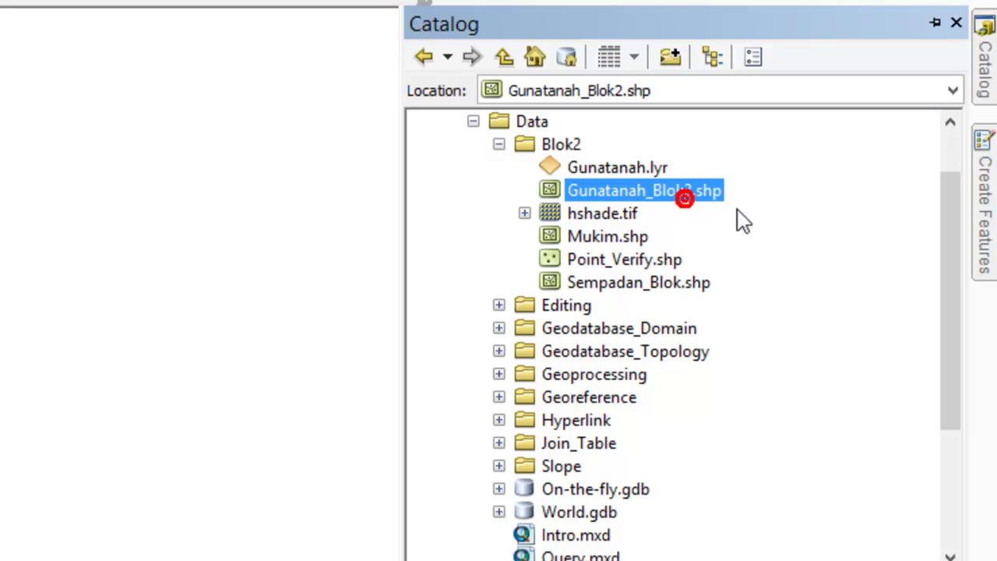
{"action": "double_click", "coordinate": [655, 194]}
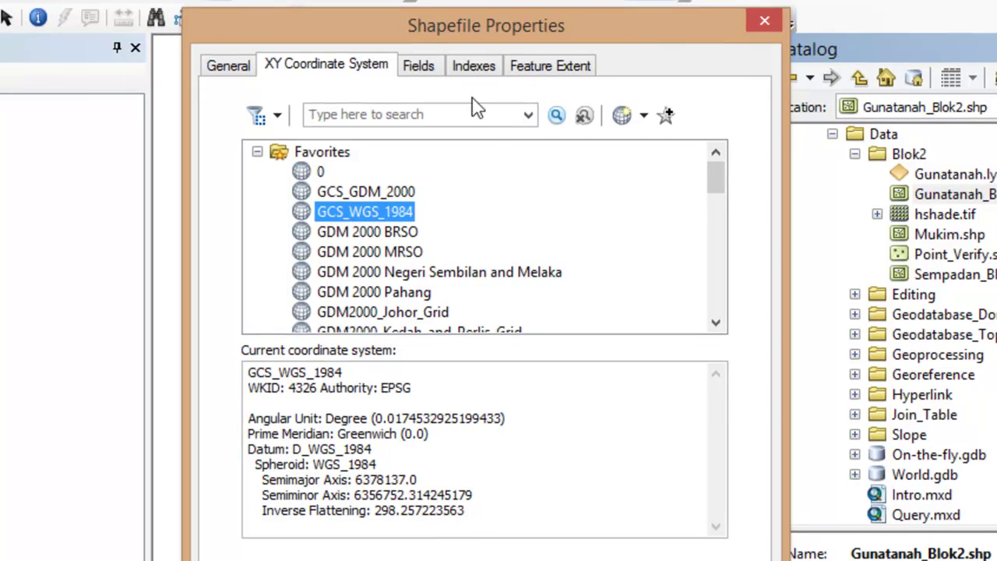
{"action": "left_click", "coordinate": [227, 67]}
{"action": "left_click", "coordinate": [327, 67]}
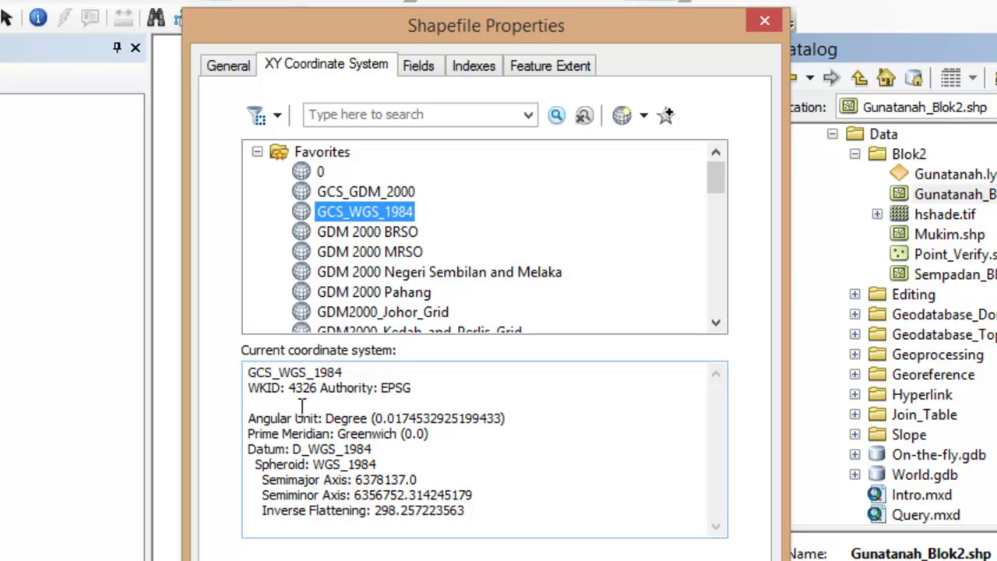
{"action": "left_click_drag", "start_coordinate": [352, 373], "coordinate": [225, 376]}
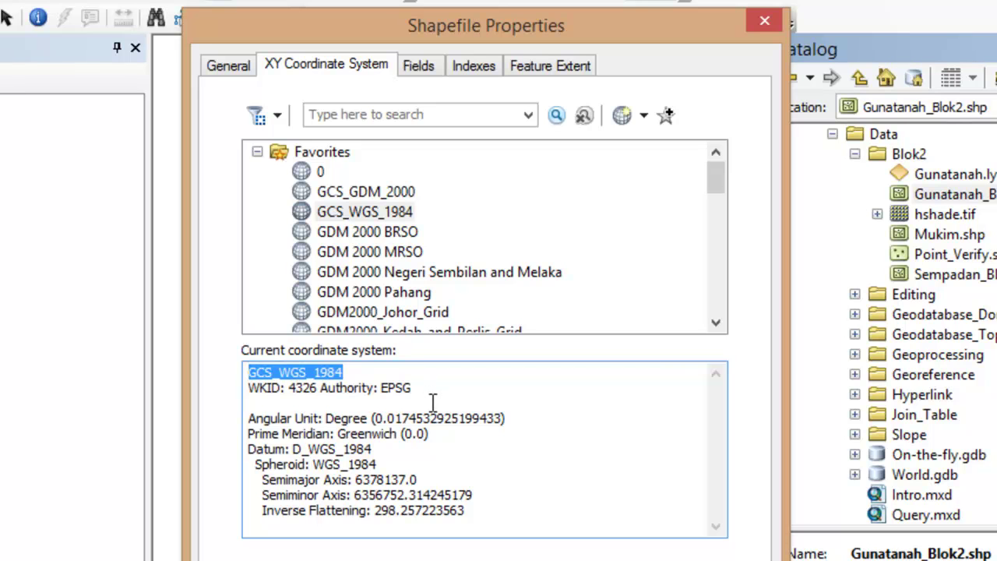
{"action": "left_click", "coordinate": [396, 408]}
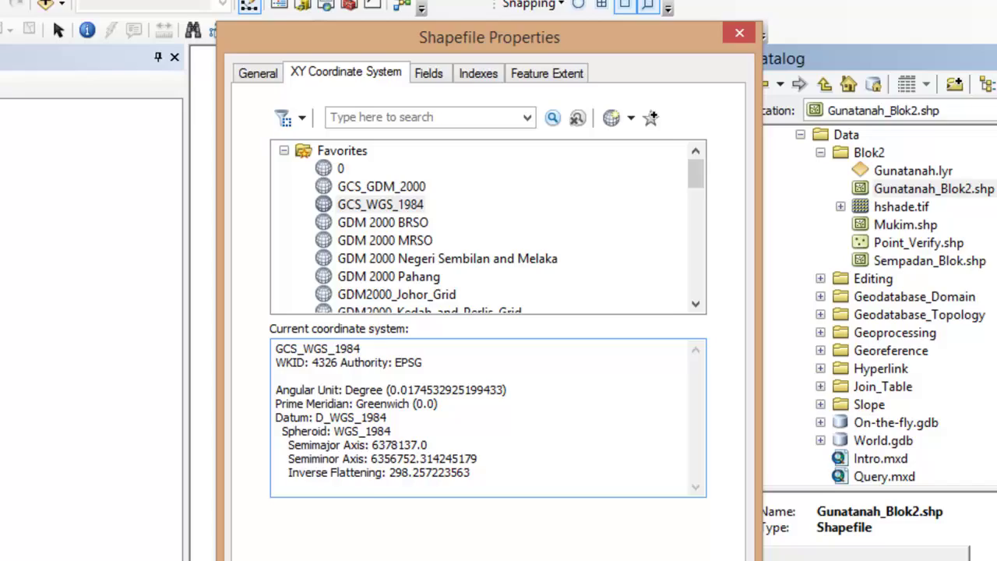
{"action": "left_click", "coordinate": [548, 500]}
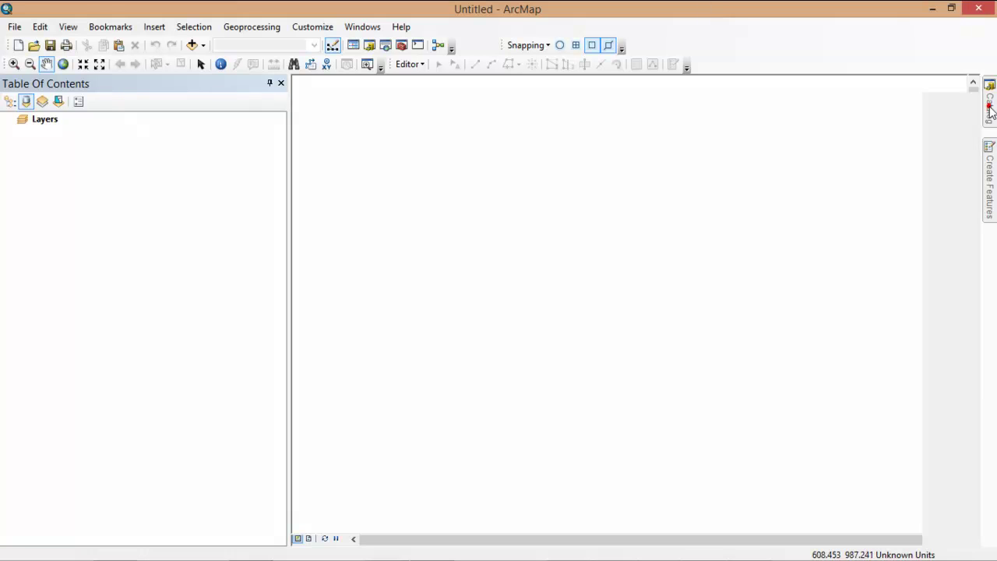
Add Gunatanah_Blok2.shp from the Blok2 folder to the empty map as a layer.
{"action": "mouse_move", "coordinate": [991, 111]}
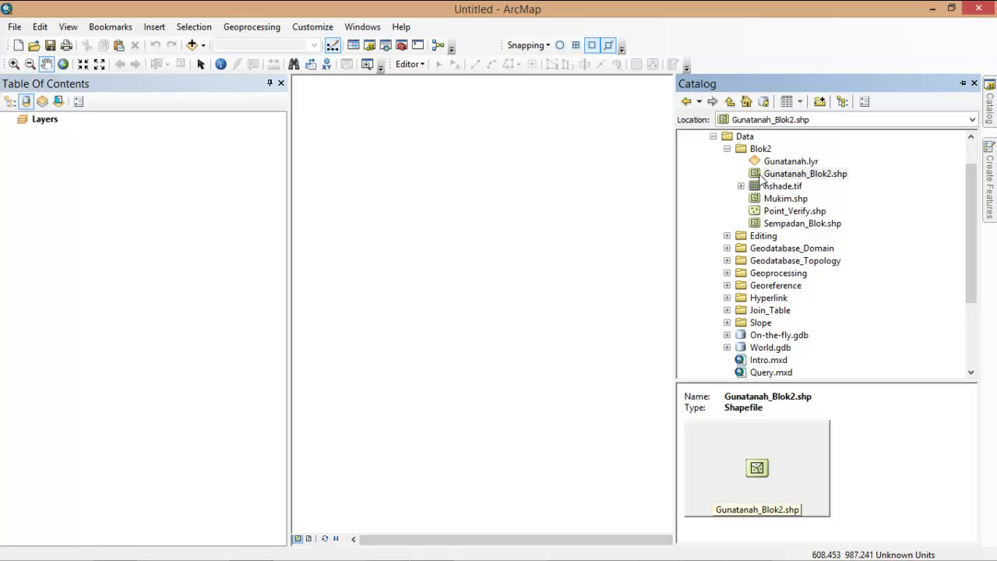
{"action": "left_click_drag", "start_coordinate": [757, 175], "coordinate": [477, 238]}
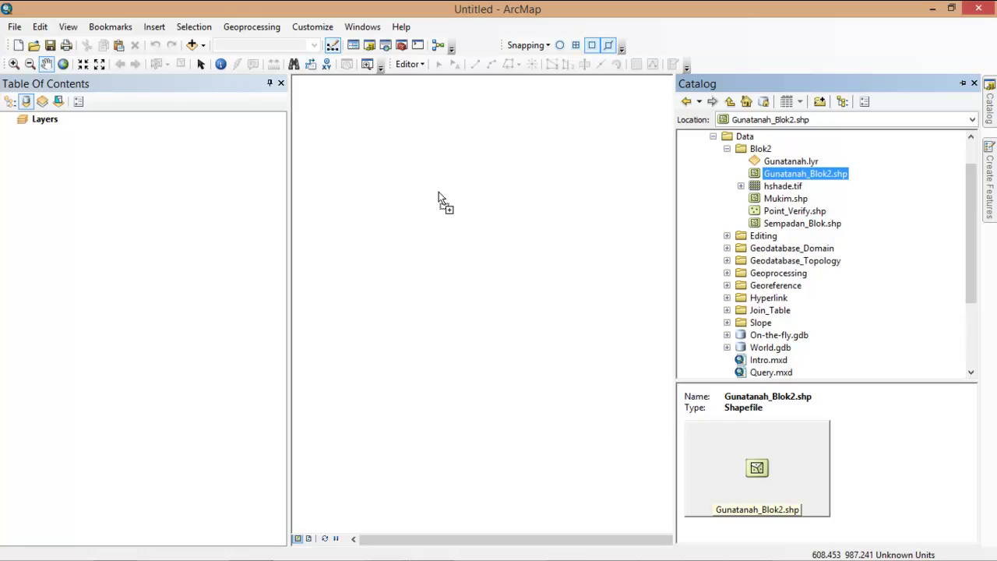
{"action": "left_click_drag", "start_coordinate": [438, 193], "coordinate": [438, 193]}
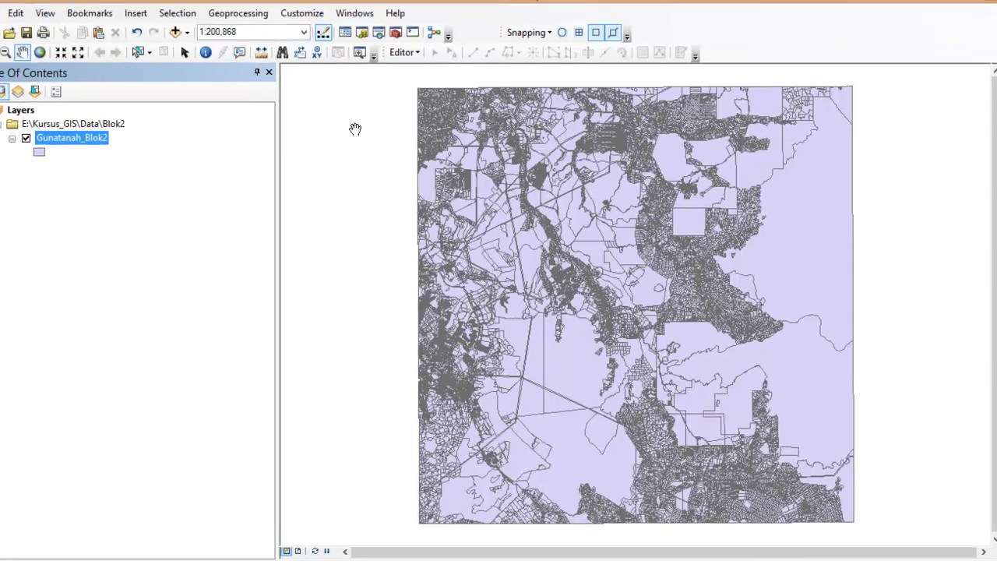
Open the data frame's coordinate system properties and expand National Grids under Projected Coordinate Systems.
{"action": "right_click", "coordinate": [356, 128]}
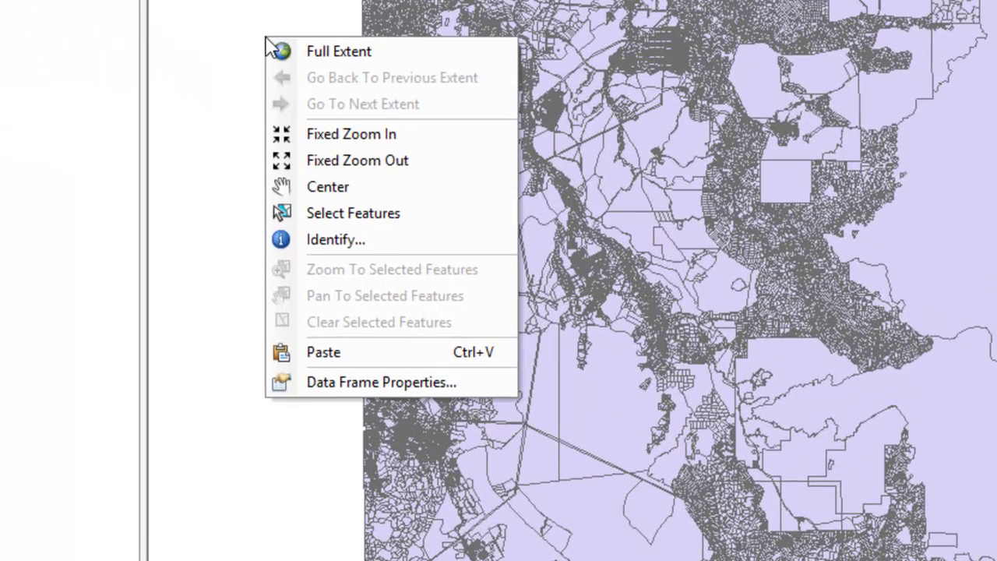
{"action": "left_click", "coordinate": [485, 381]}
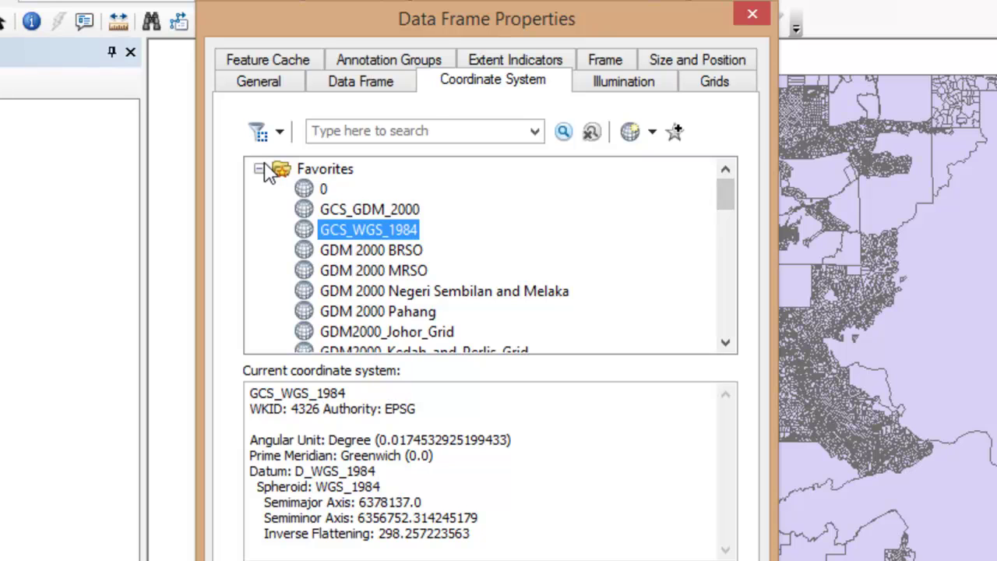
{"action": "left_click", "coordinate": [260, 169]}
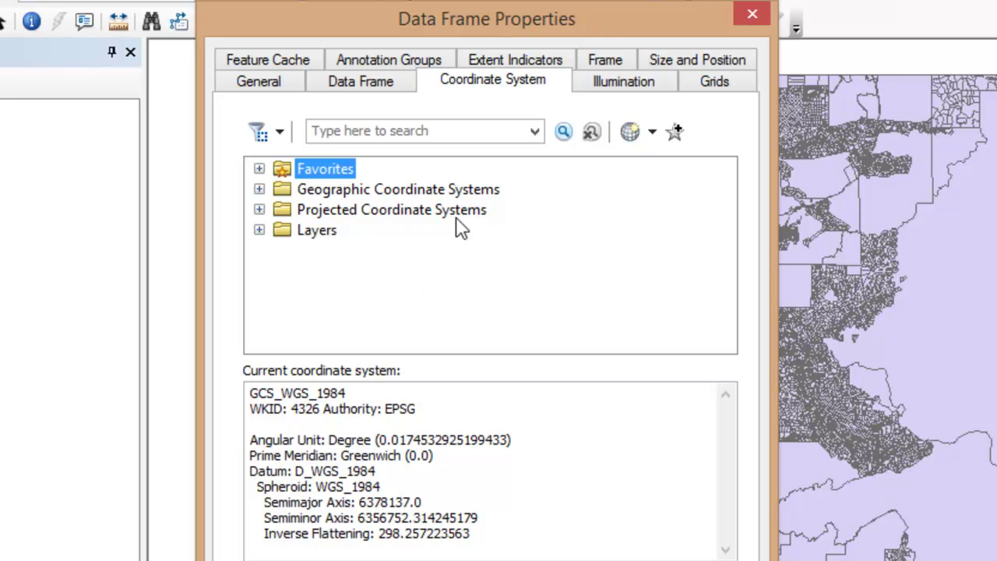
{"action": "left_click", "coordinate": [321, 210]}
{"action": "left_click", "coordinate": [260, 209]}
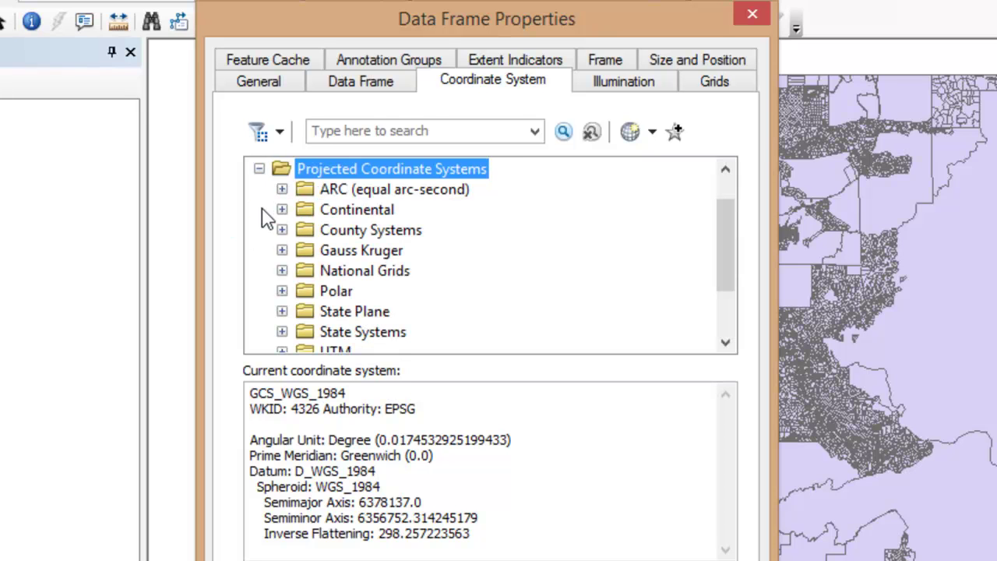
{"action": "left_click", "coordinate": [340, 270]}
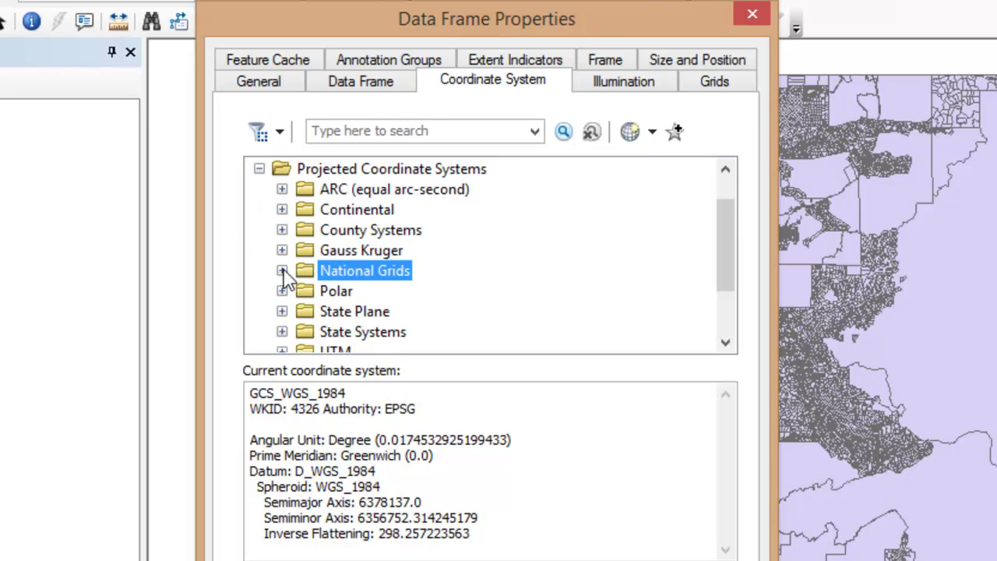
{"action": "left_click", "coordinate": [282, 270]}
Choose Kertau RSO Malaya (Meters) from Malaysia and Singapore as the data frame's coordinate system.
{"action": "left_click", "coordinate": [719, 286]}
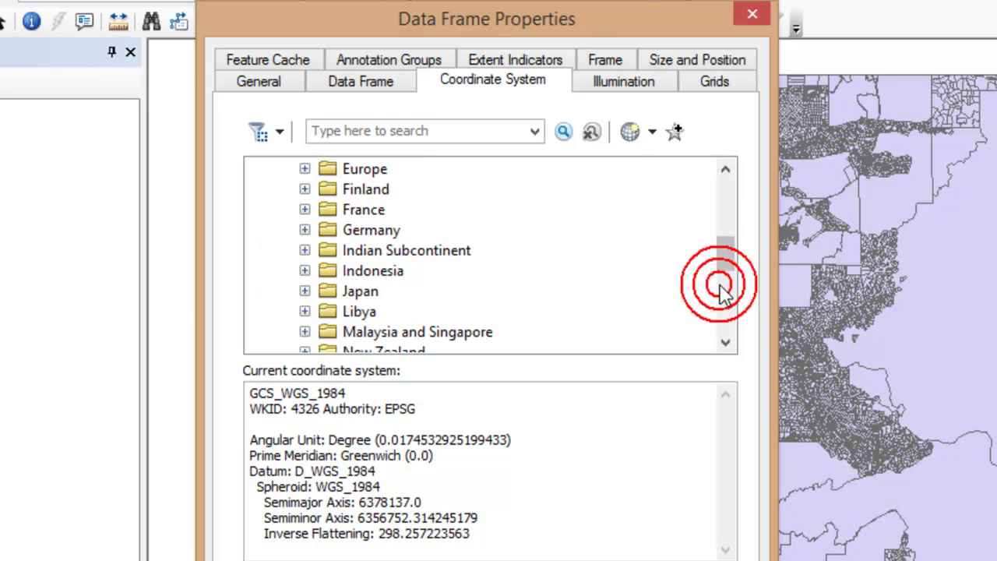
{"action": "left_click", "coordinate": [438, 331]}
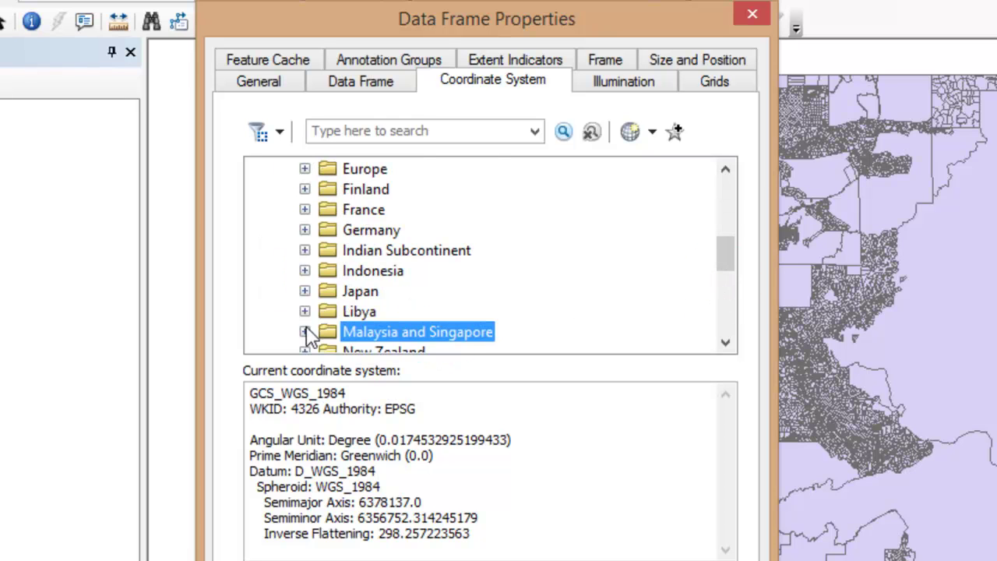
{"action": "left_click", "coordinate": [305, 331]}
{"action": "left_click", "coordinate": [725, 342]}
{"action": "left_click_drag", "start_coordinate": [725, 341], "coordinate": [725, 341]}
{"action": "left_click", "coordinate": [725, 341]}
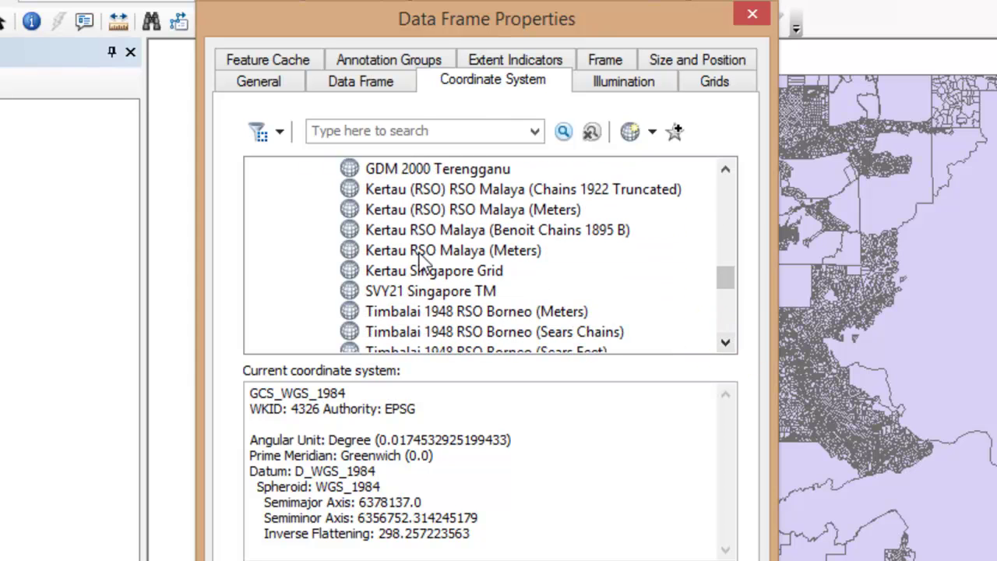
{"action": "left_click", "coordinate": [442, 253]}
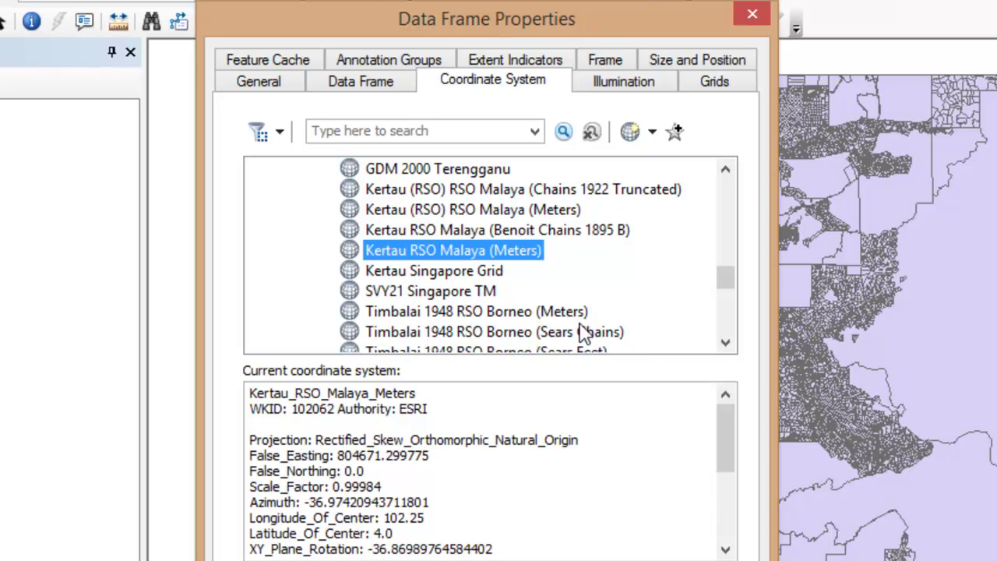
Review where the chosen projection sits in the coordinate system tree, its favorites options and the Favorites list.
{"action": "left_click_drag", "start_coordinate": [727, 286], "coordinate": [727, 203]}
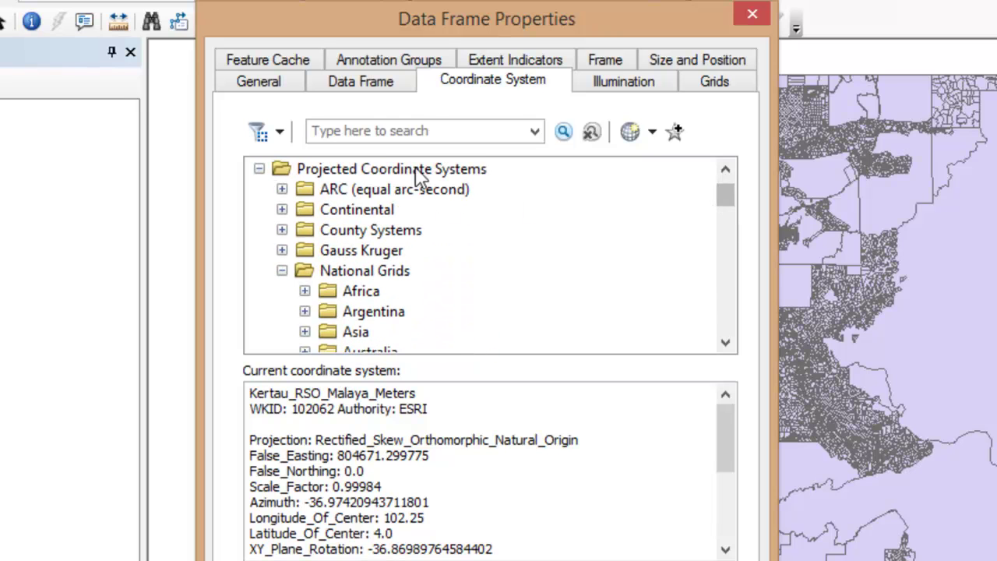
{"action": "left_click_drag", "start_coordinate": [727, 196], "coordinate": [724, 287]}
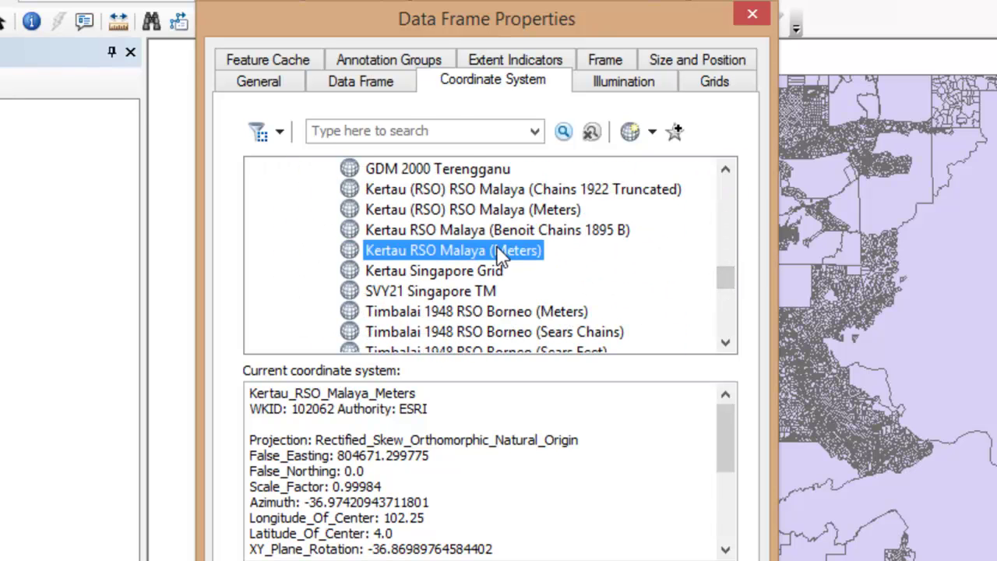
{"action": "right_click", "coordinate": [528, 252]}
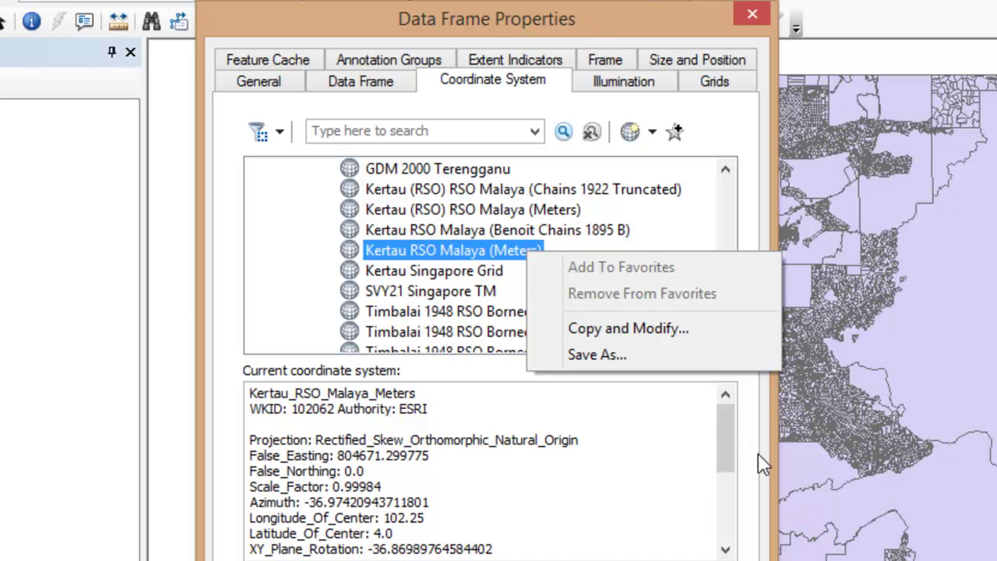
{"action": "left_click", "coordinate": [723, 405]}
{"action": "left_click_drag", "start_coordinate": [720, 286], "coordinate": [727, 189]}
{"action": "left_click", "coordinate": [260, 170]}
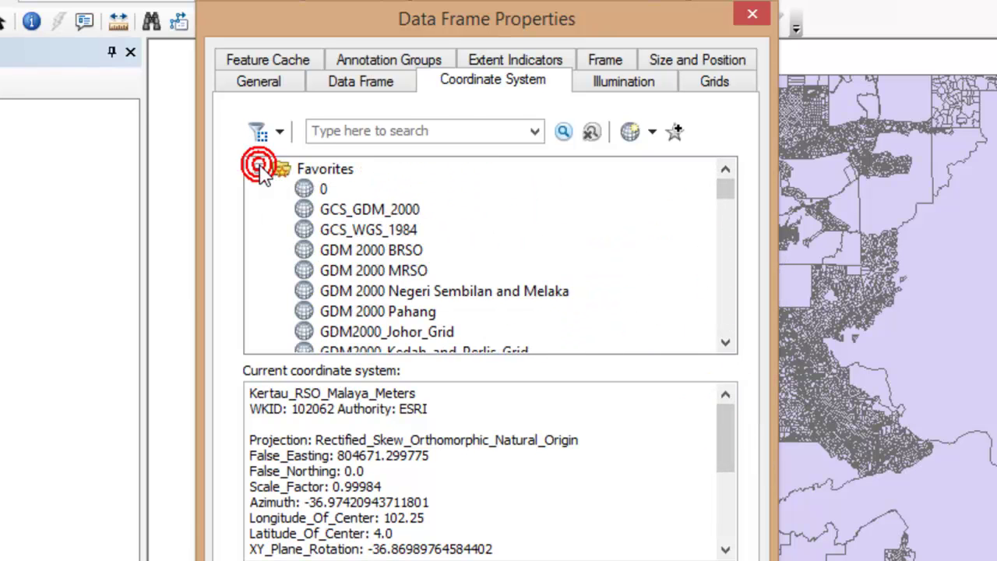
{"action": "left_click", "coordinate": [261, 170]}
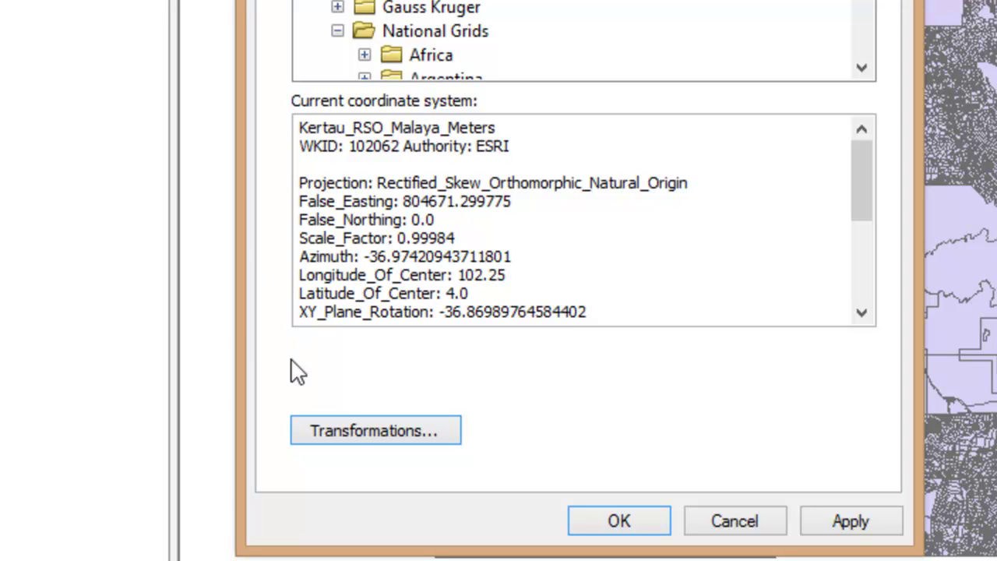
Set the GCS_WGS_1984 to GCS_Kertau transformation to Kertau_To_WGS_1984 and accept the data frame properties.
{"action": "left_click", "coordinate": [357, 435]}
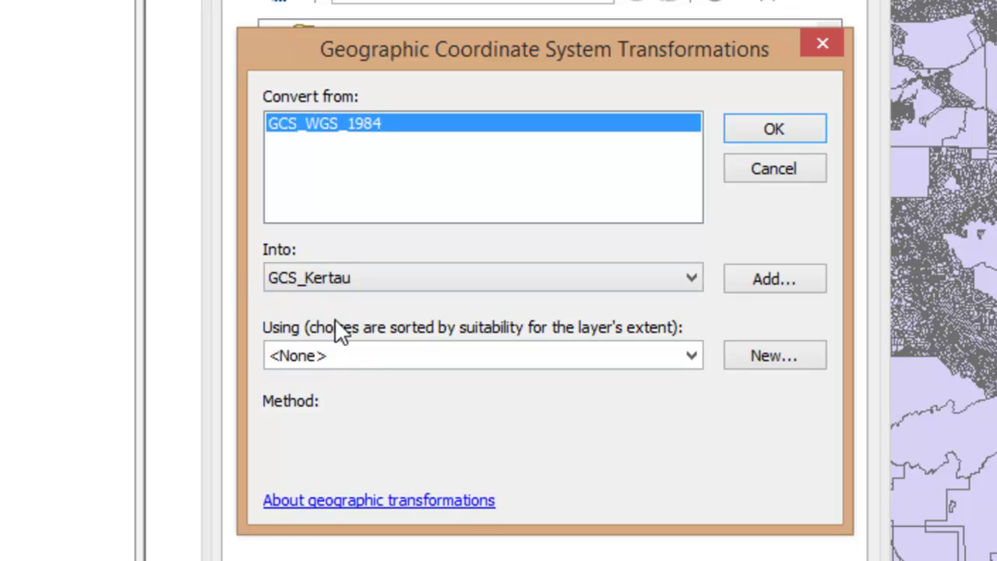
{"action": "left_click", "coordinate": [691, 356]}
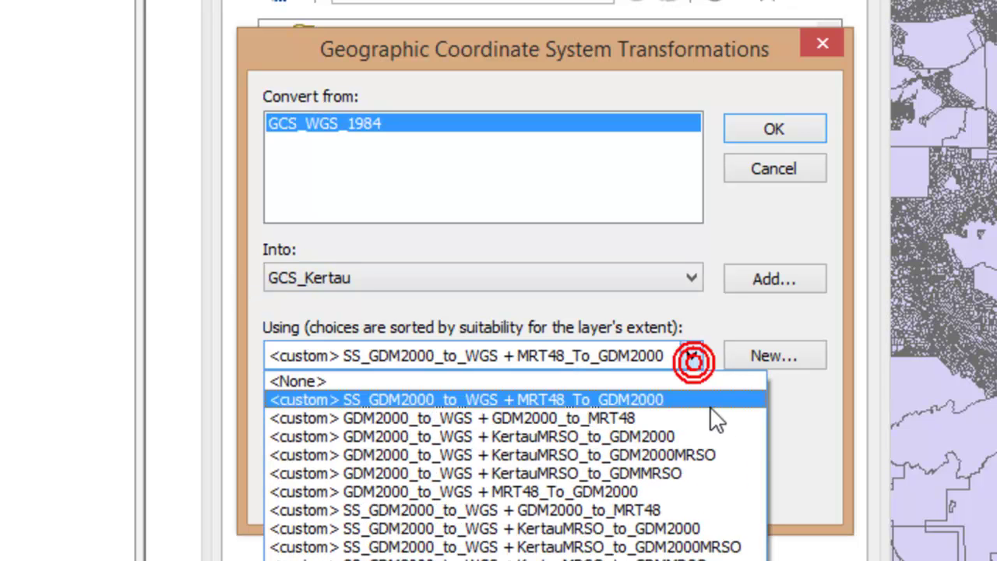
{"action": "left_click", "coordinate": [339, 558]}
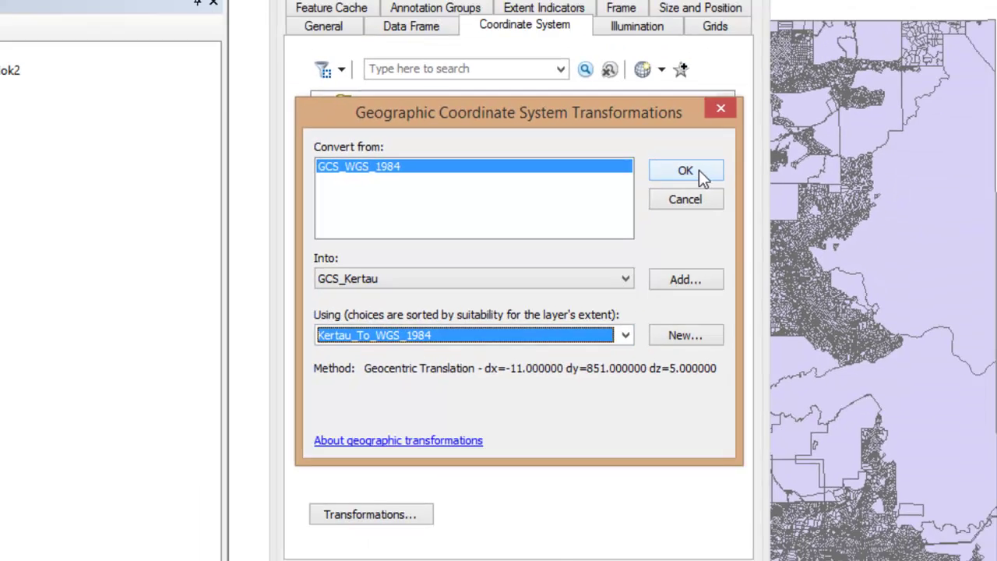
{"action": "left_click", "coordinate": [788, 132]}
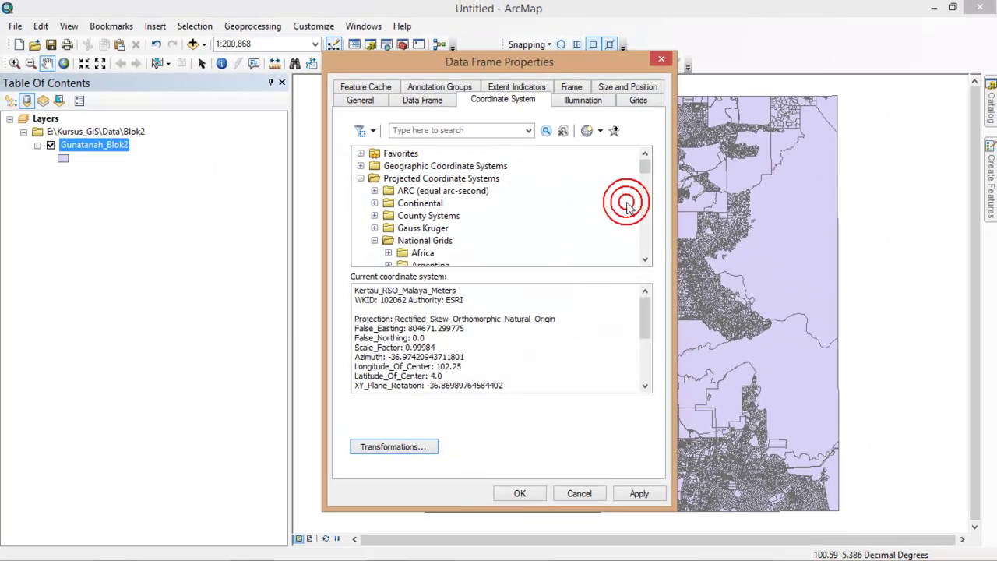
{"action": "left_click", "coordinate": [520, 493]}
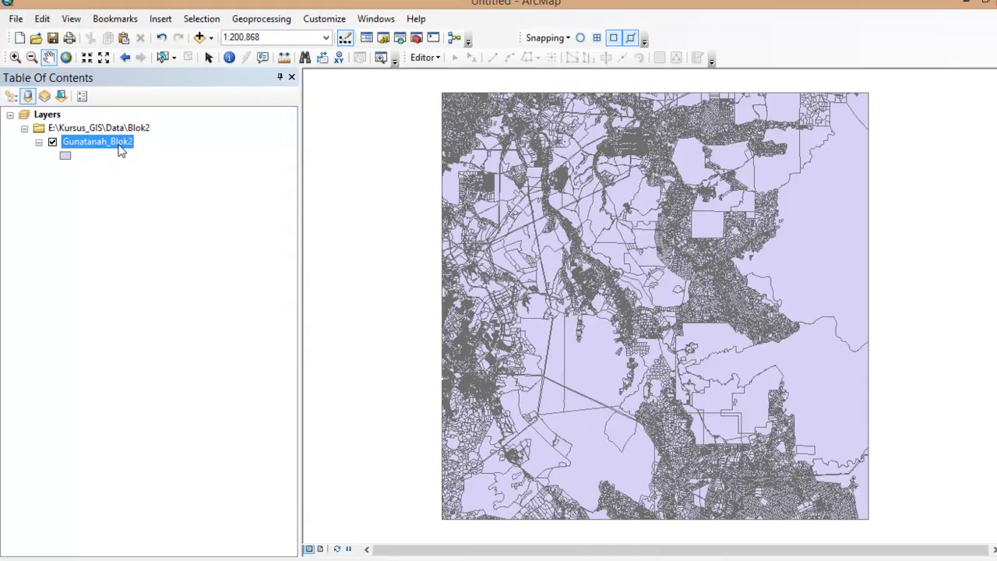
Start a data export of all Gunatanah_Blok2 features using the data frame's coordinate system.
{"action": "right_click", "coordinate": [114, 146]}
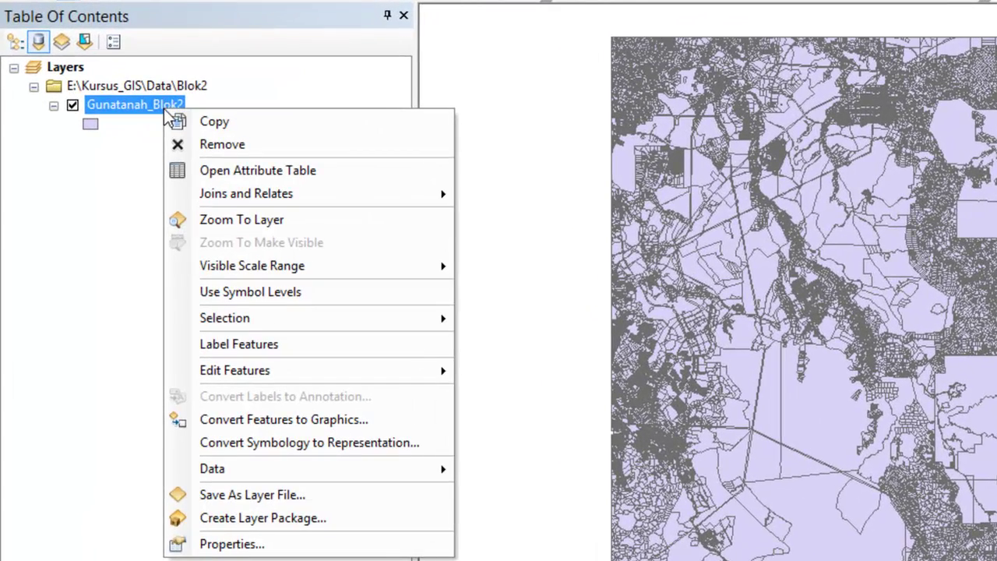
{"action": "mouse_move", "coordinate": [432, 469]}
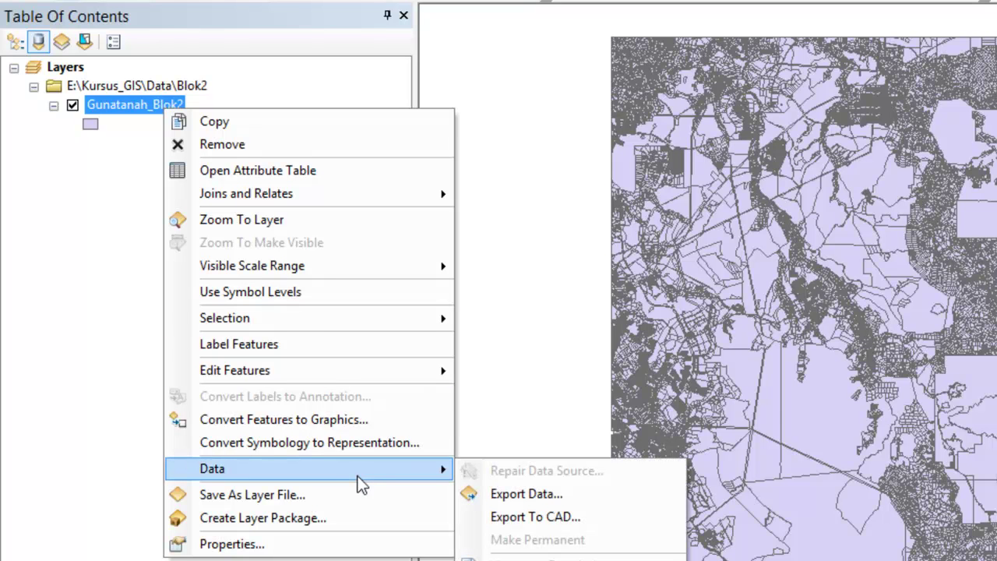
{"action": "left_click", "coordinate": [590, 490]}
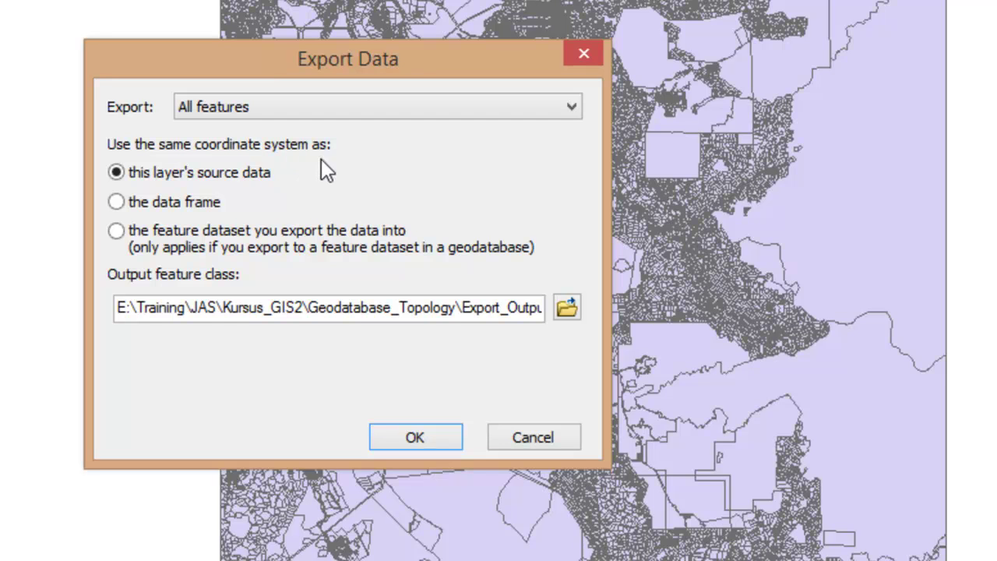
{"action": "left_click", "coordinate": [115, 205]}
Set the export's output location to the Data\Blok2 folder and its save type to Shapefile.
{"action": "left_click", "coordinate": [567, 311]}
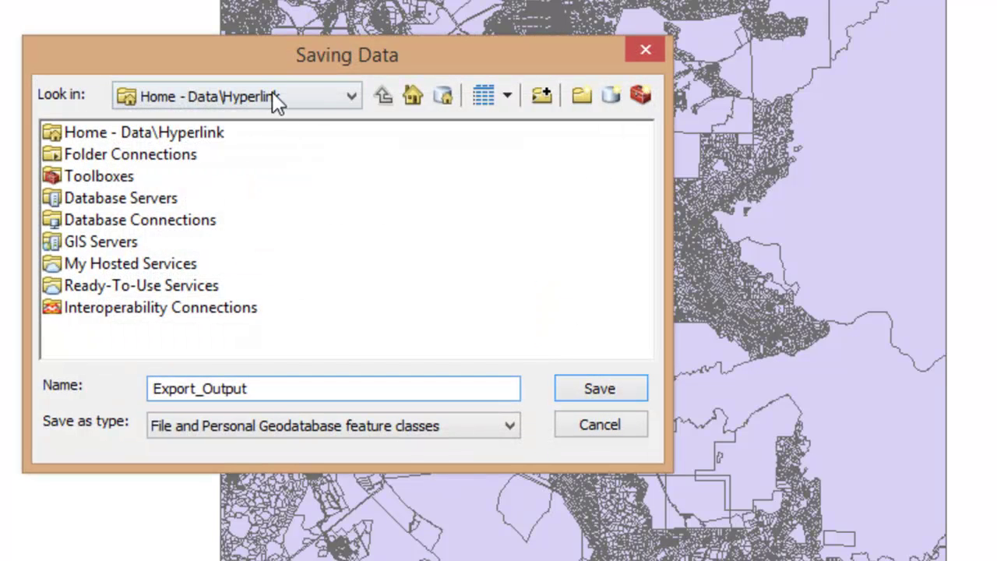
{"action": "left_click", "coordinate": [271, 85]}
{"action": "left_click", "coordinate": [317, 56]}
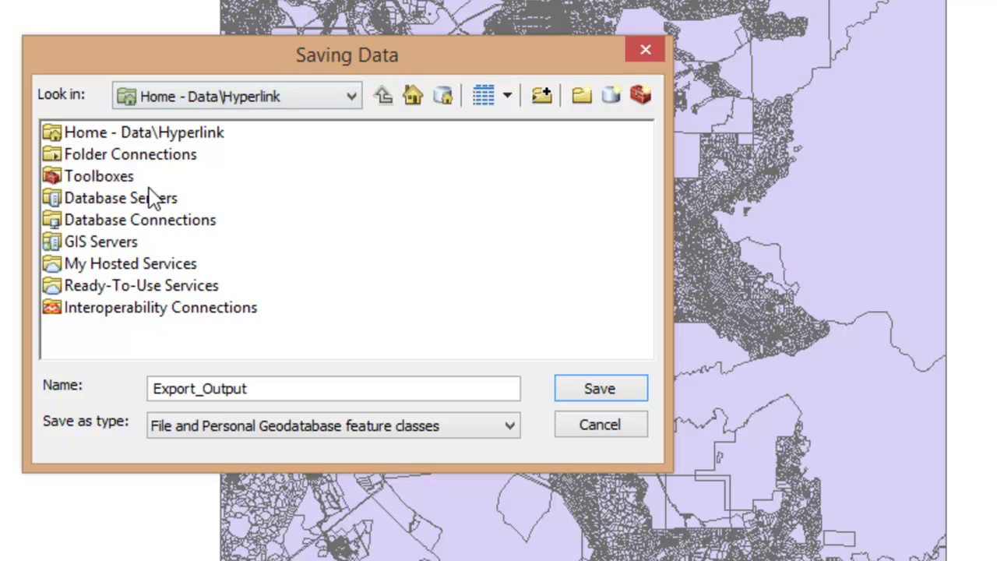
{"action": "double_click", "coordinate": [140, 155]}
{"action": "left_click", "coordinate": [134, 133]}
{"action": "double_click", "coordinate": [134, 132]}
{"action": "double_click", "coordinate": [78, 134]}
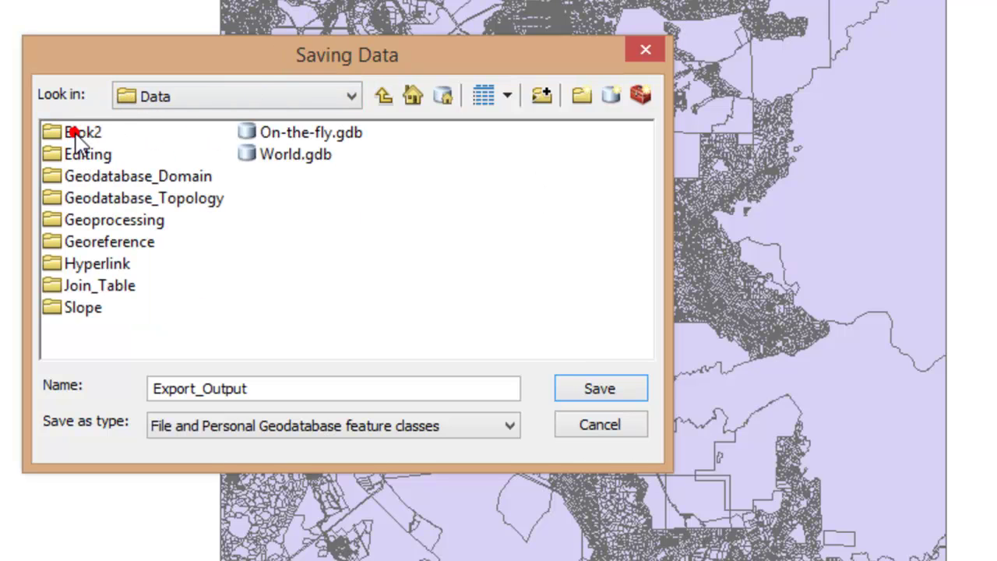
{"action": "double_click", "coordinate": [78, 132]}
{"action": "left_click", "coordinate": [382, 429]}
{"action": "left_click", "coordinate": [285, 463]}
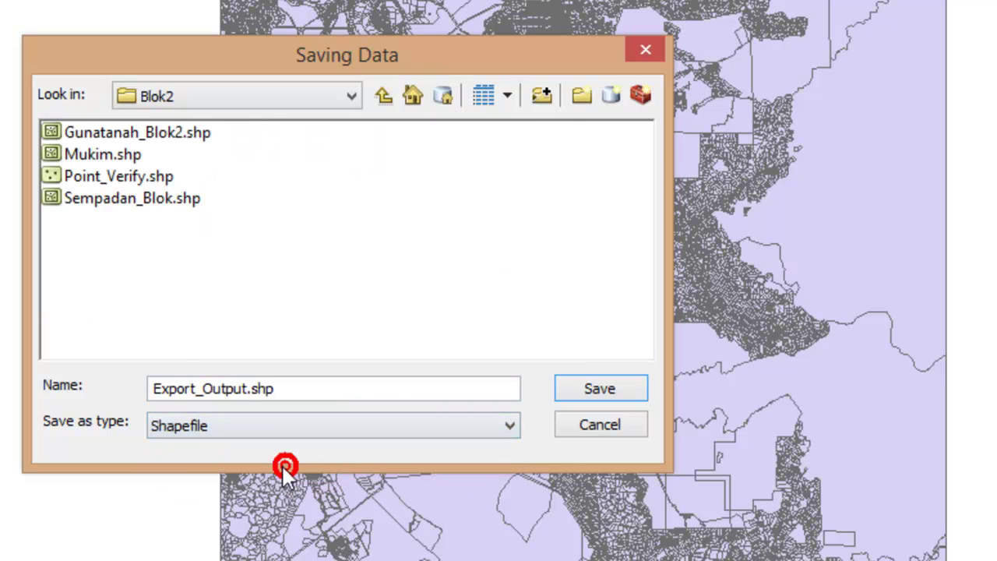
Export the data as gunatanah_rso.shp without adding it to the map as a layer.
{"action": "left_click", "coordinate": [206, 388]}
{"action": "left_click_drag", "start_coordinate": [248, 387], "coordinate": [118, 387]}
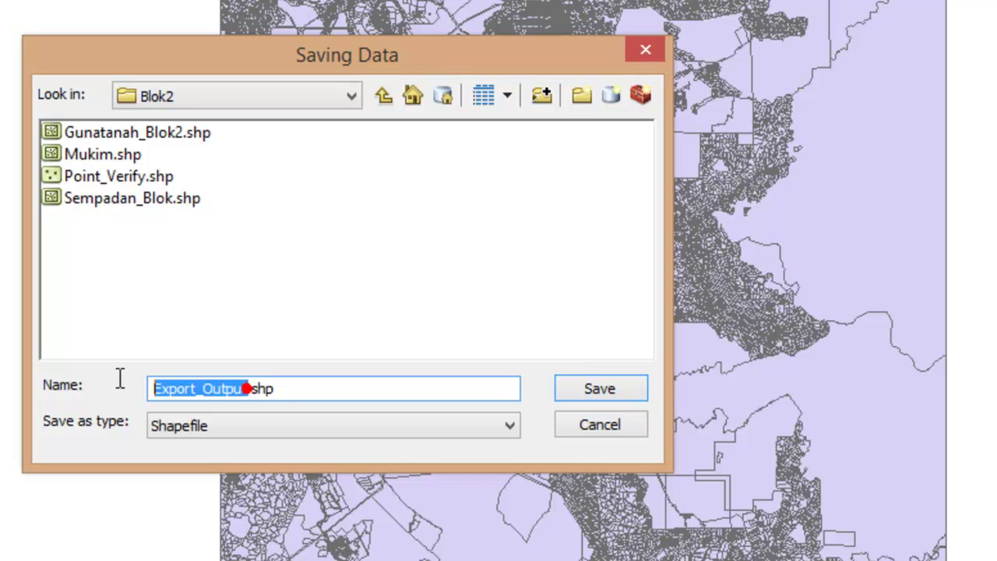
{"action": "type", "text": "guna"}
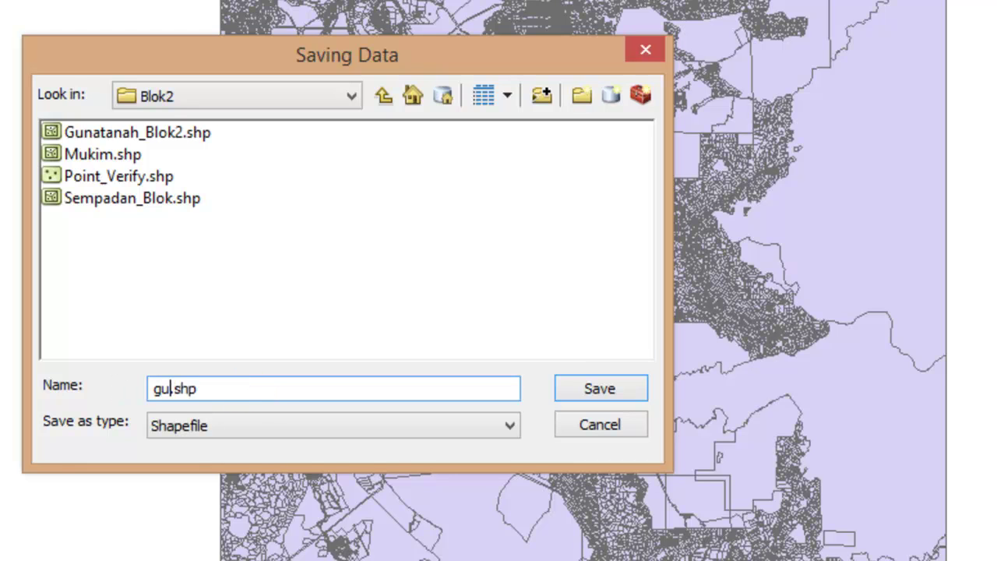
{"action": "type", "text": "tanah_r"}
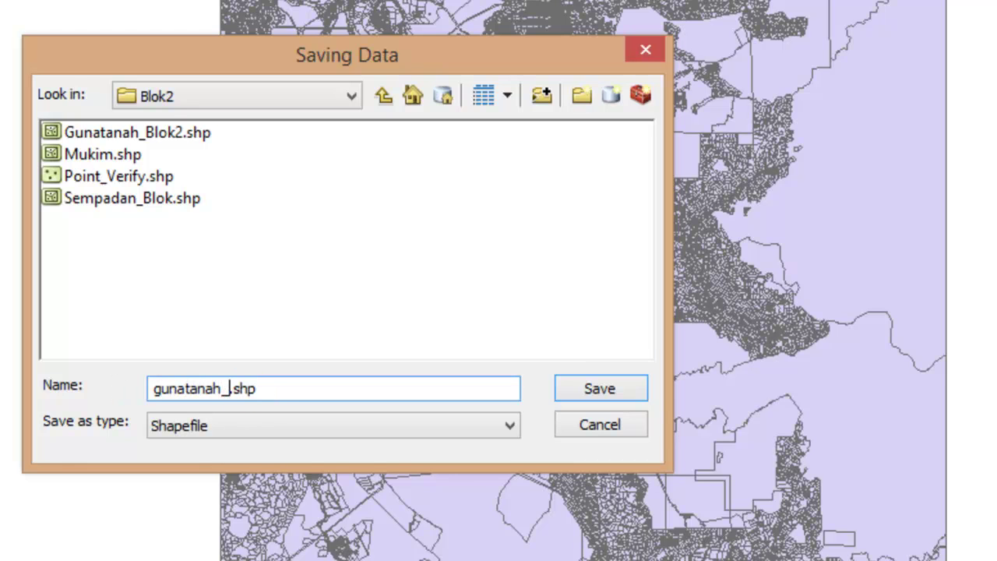
{"action": "type", "text": "so"}
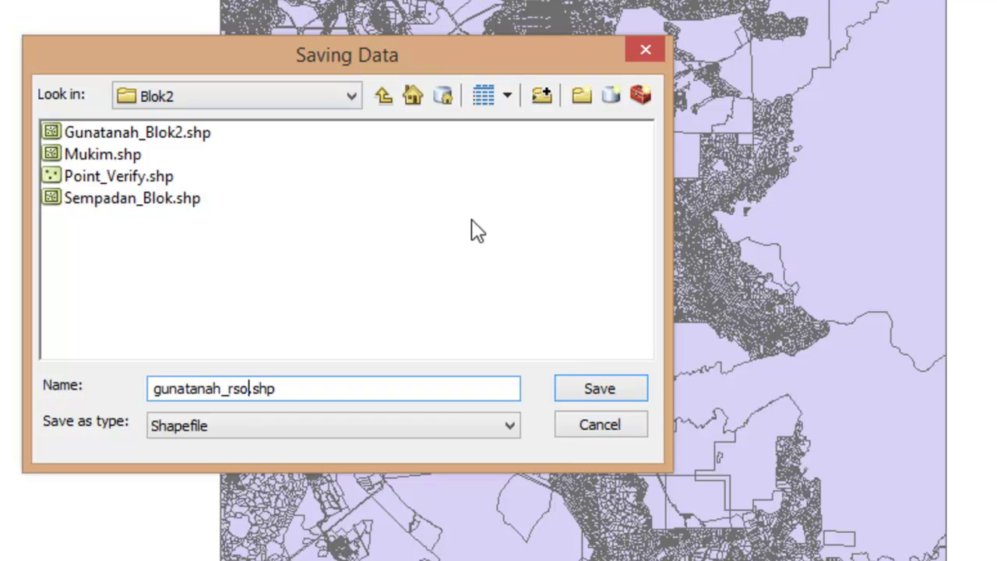
{"action": "left_click", "coordinate": [581, 386]}
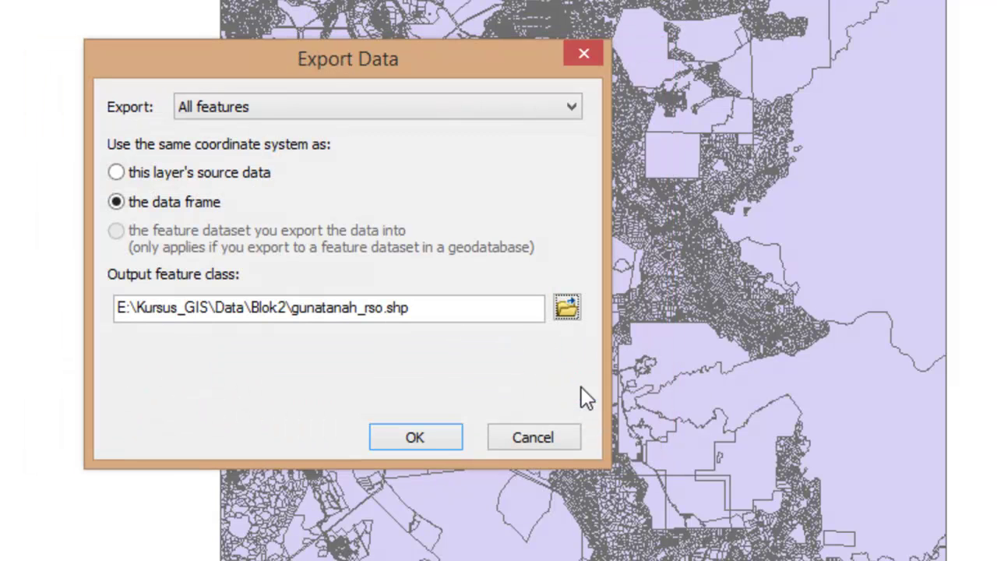
{"action": "left_click", "coordinate": [454, 428]}
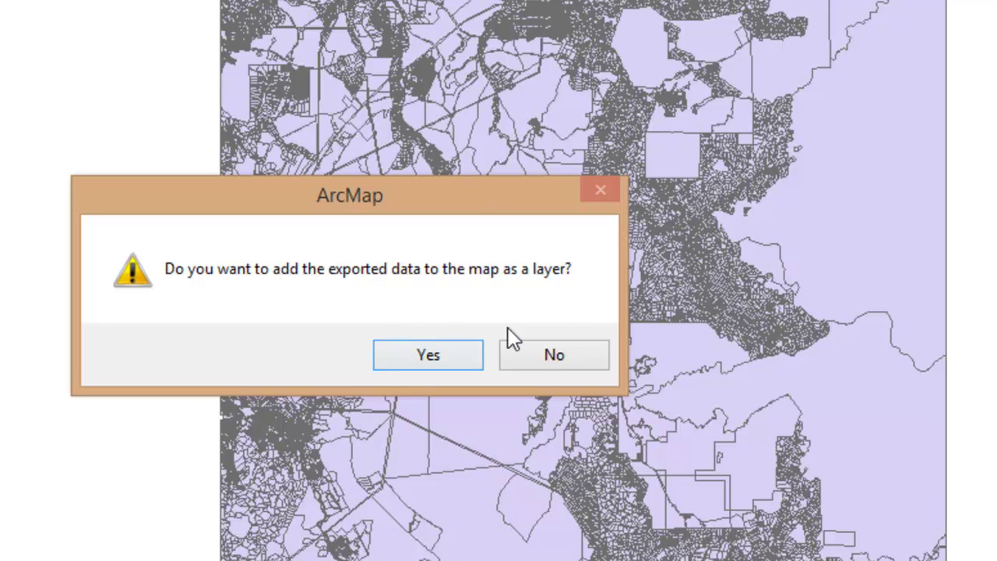
{"action": "left_click", "coordinate": [540, 360]}
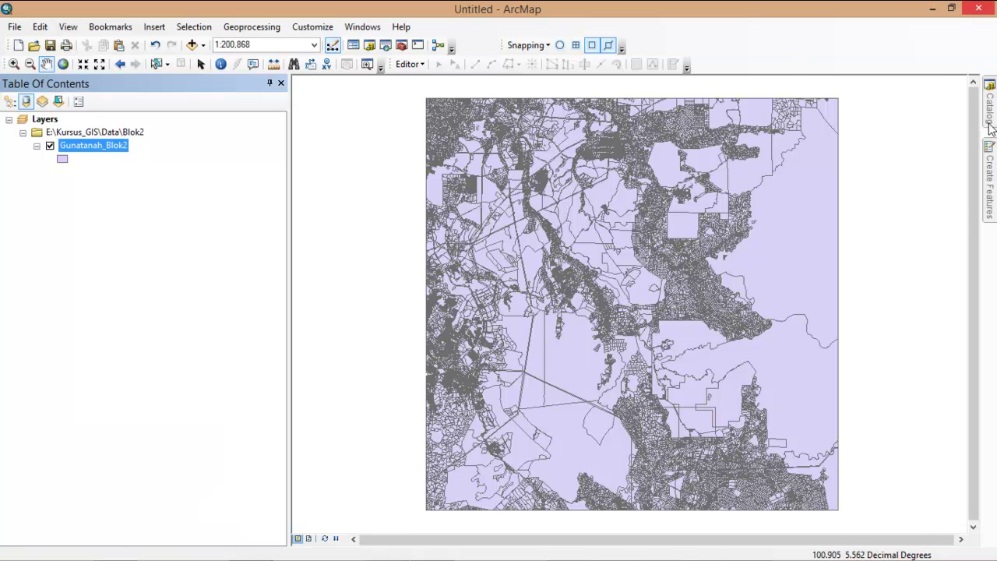
Locate gunatanah_rso.shp in the Blok2 folder of the catalog and check its current coordinate system in the shapefile properties.
{"action": "mouse_move", "coordinate": [987, 131]}
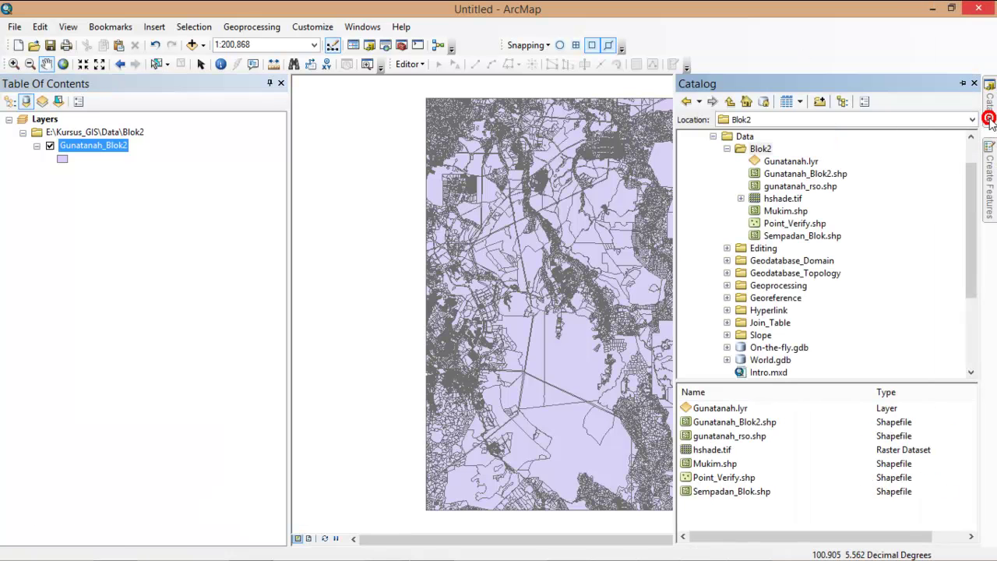
{"action": "left_click", "coordinate": [760, 148]}
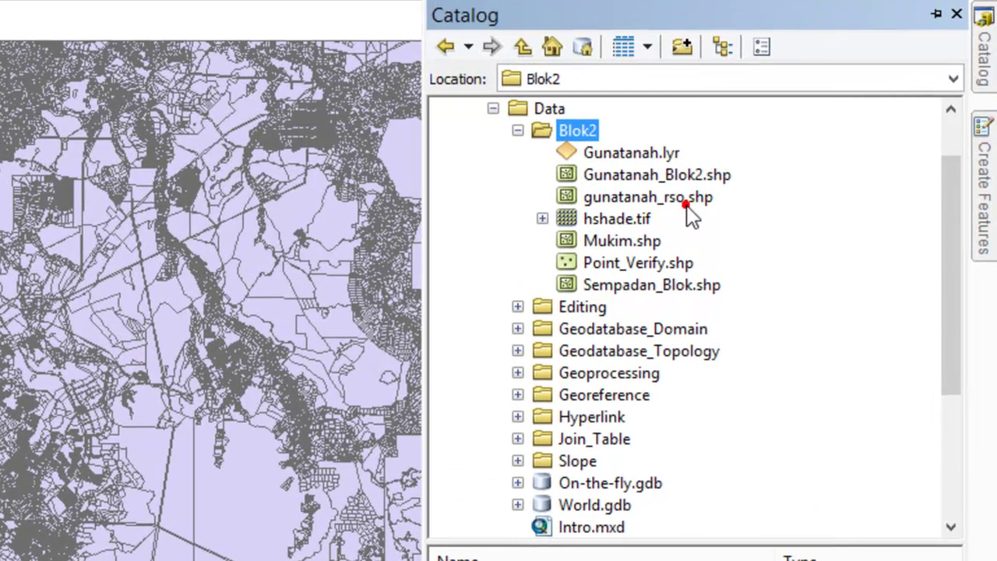
{"action": "left_click", "coordinate": [684, 201]}
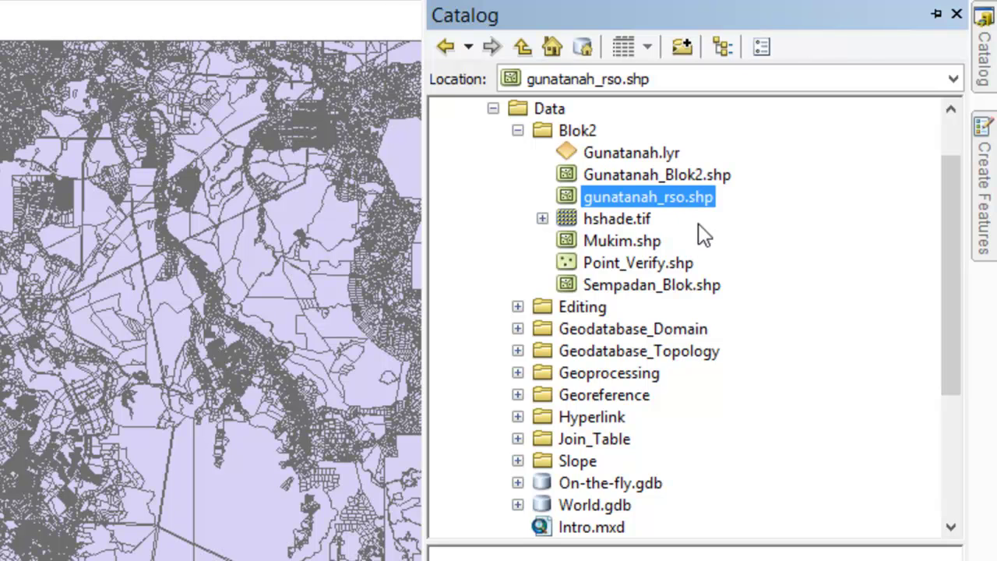
{"action": "double_click", "coordinate": [570, 196]}
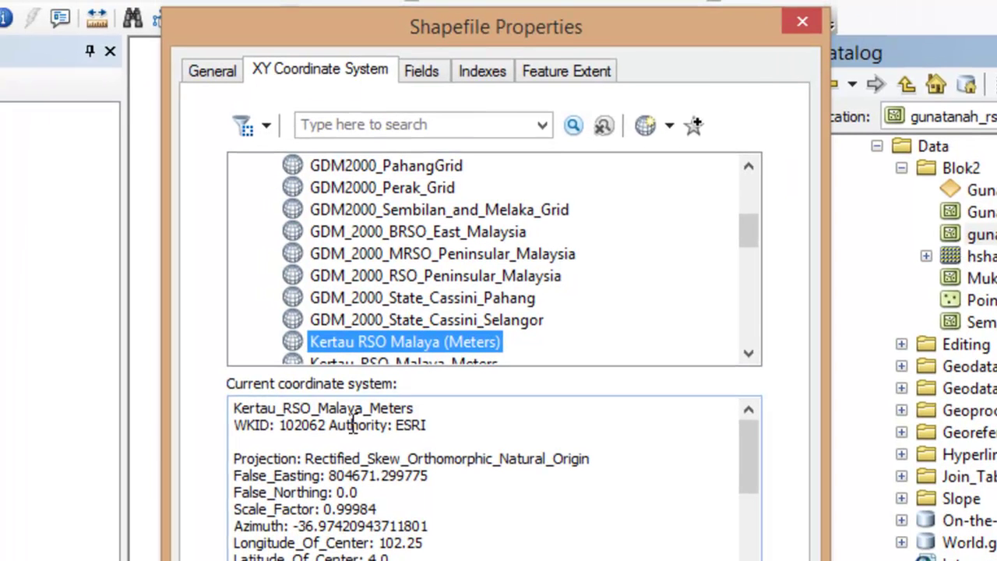
{"action": "left_click", "coordinate": [424, 411]}
{"action": "key", "text": "shift+Home"}
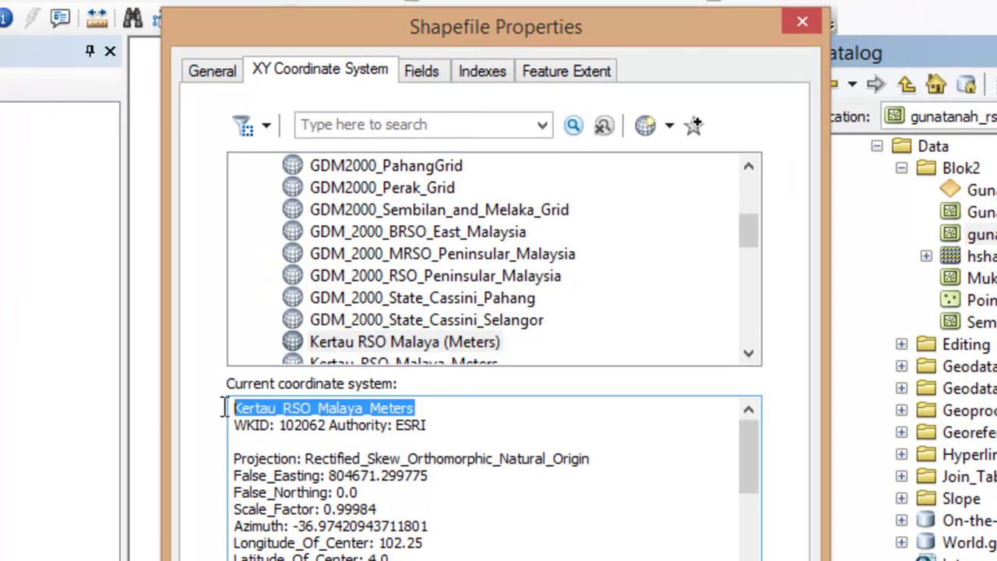
{"action": "left_click", "coordinate": [427, 411]}
{"action": "left_click_drag", "start_coordinate": [428, 410], "coordinate": [236, 381]}
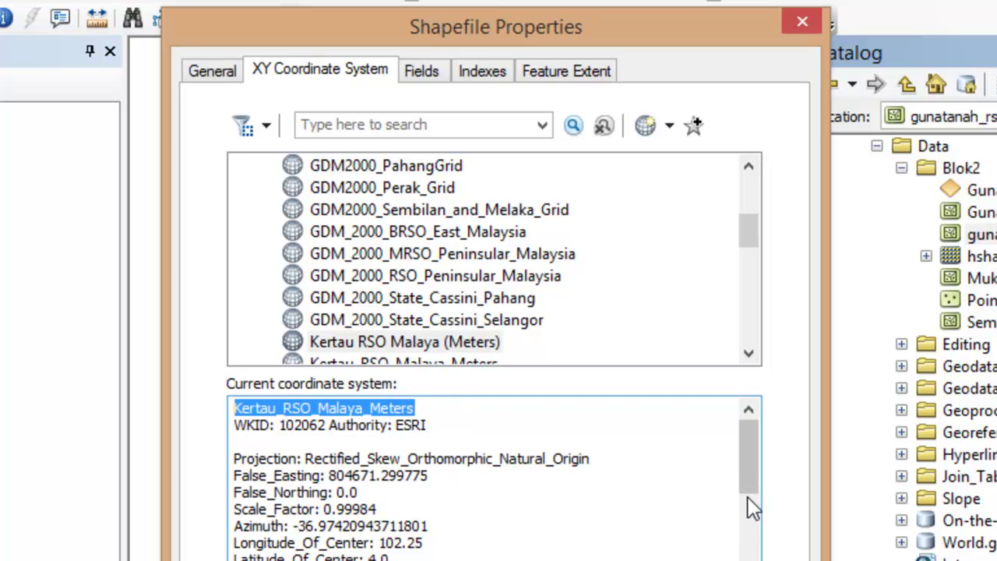
{"action": "left_click", "coordinate": [618, 556]}
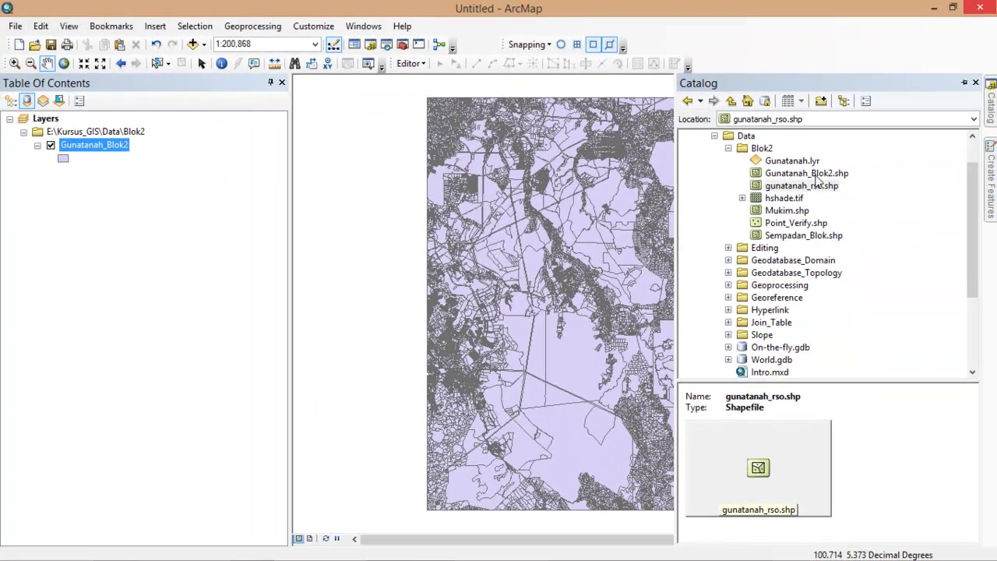
Check the coordinate system of the original Gunatanah_Blok2.shp in its shapefile properties for comparison.
{"action": "left_click", "coordinate": [816, 173]}
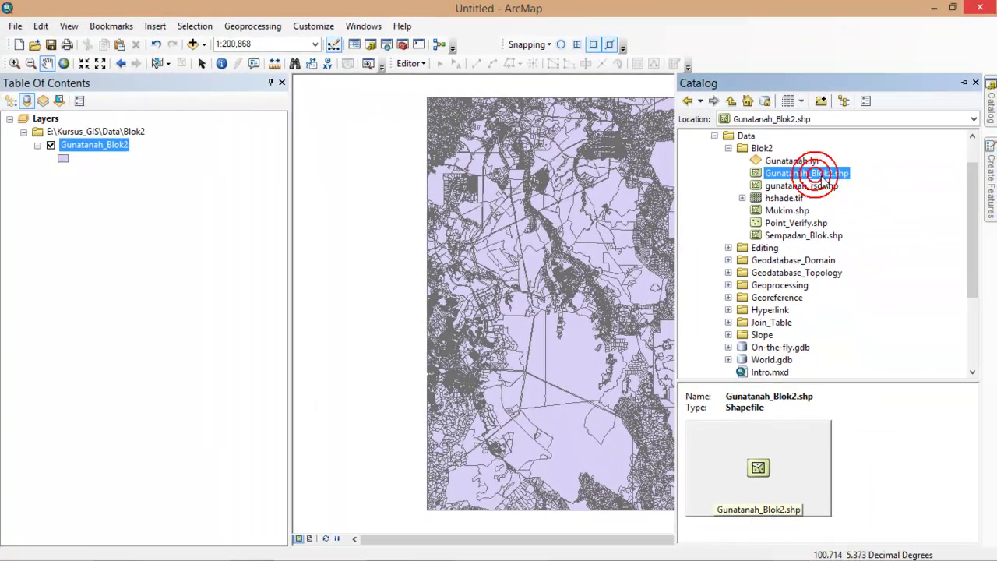
{"action": "double_click", "coordinate": [837, 176]}
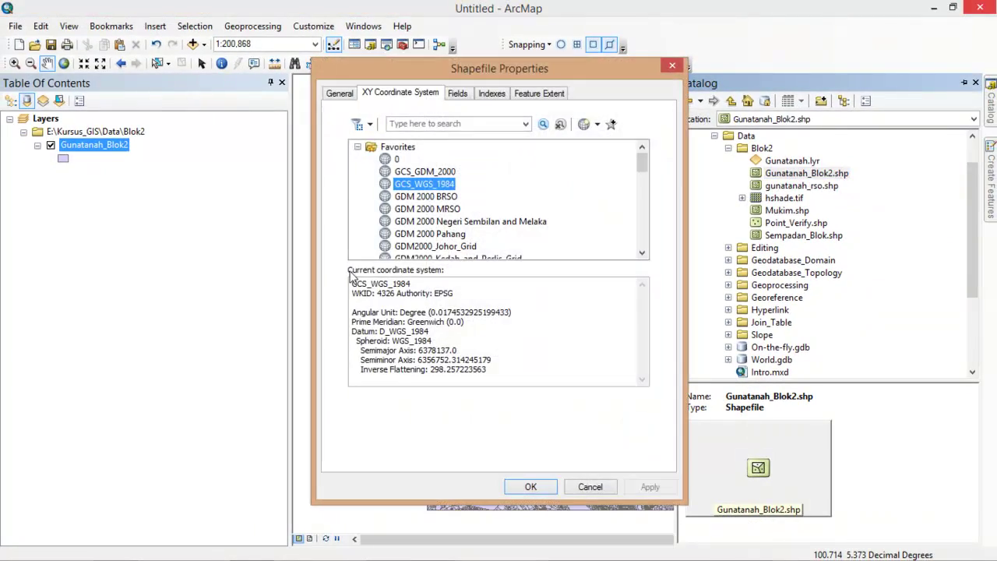
{"action": "left_click_drag", "start_coordinate": [421, 286], "coordinate": [296, 281]}
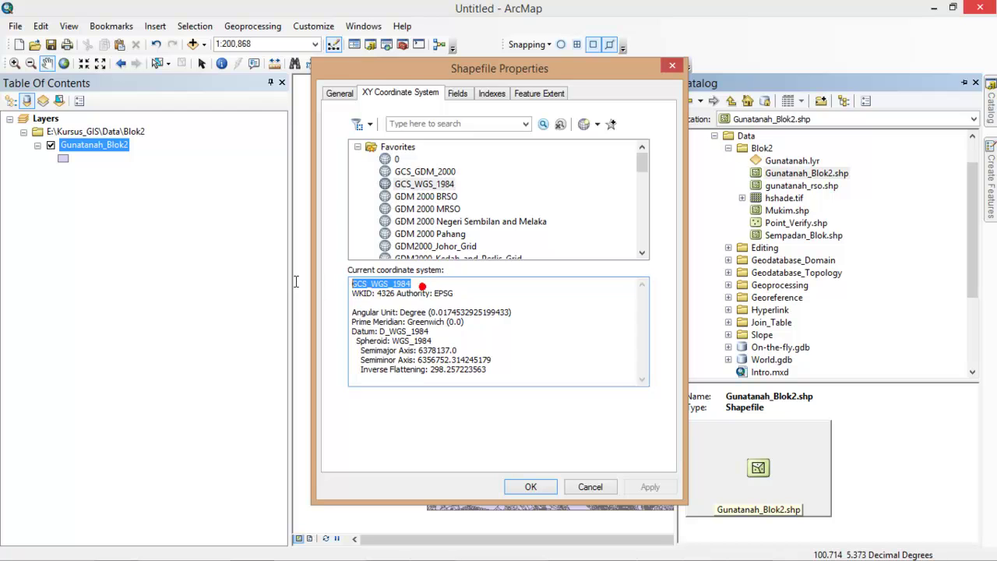
{"action": "left_click", "coordinate": [576, 488]}
Reopen the properties of gunatanah_rso.shp to compare its coordinate system with the original's, and close them without changes.
{"action": "double_click", "coordinate": [788, 185]}
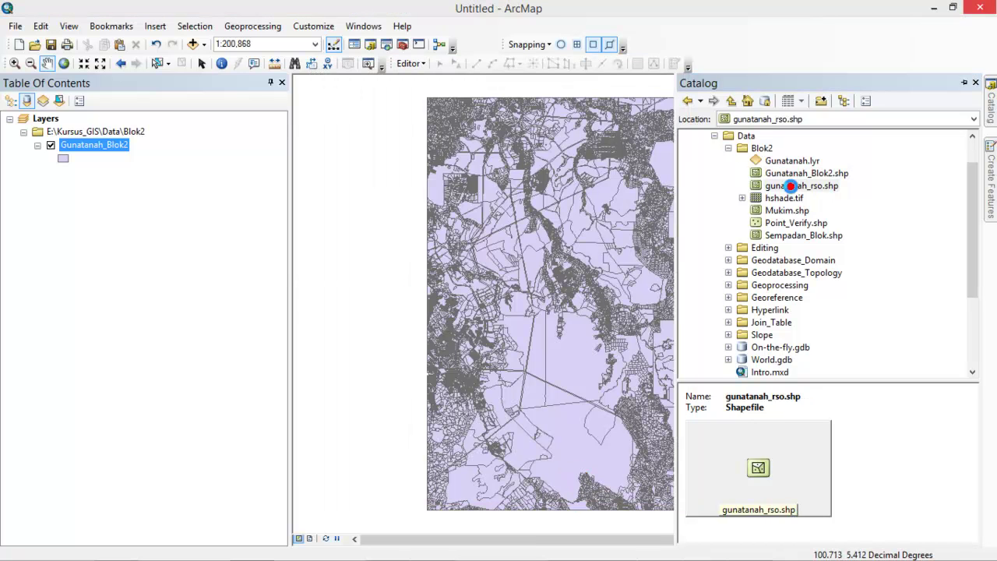
{"action": "triple_click", "coordinate": [482, 289]}
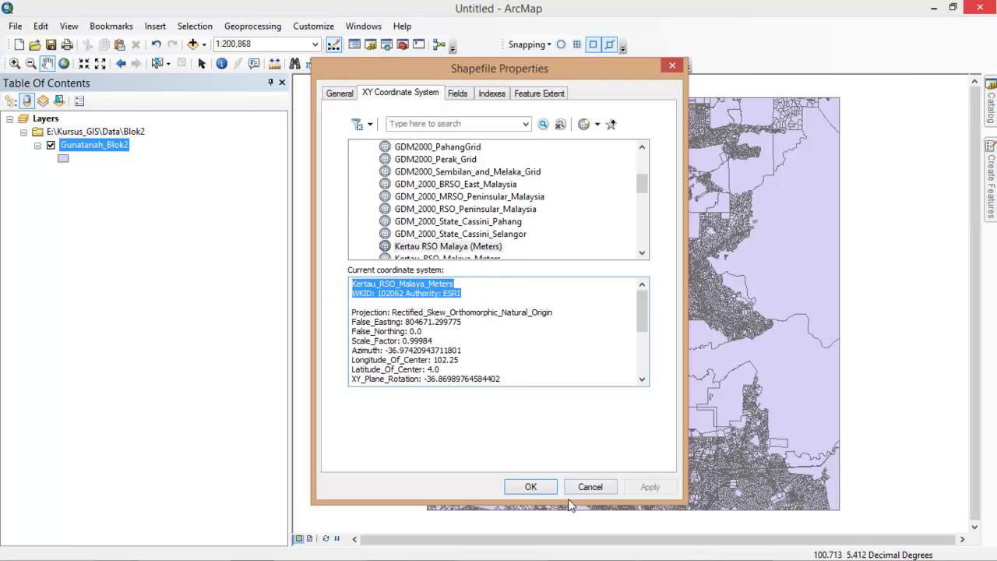
{"action": "left_click", "coordinate": [590, 486]}
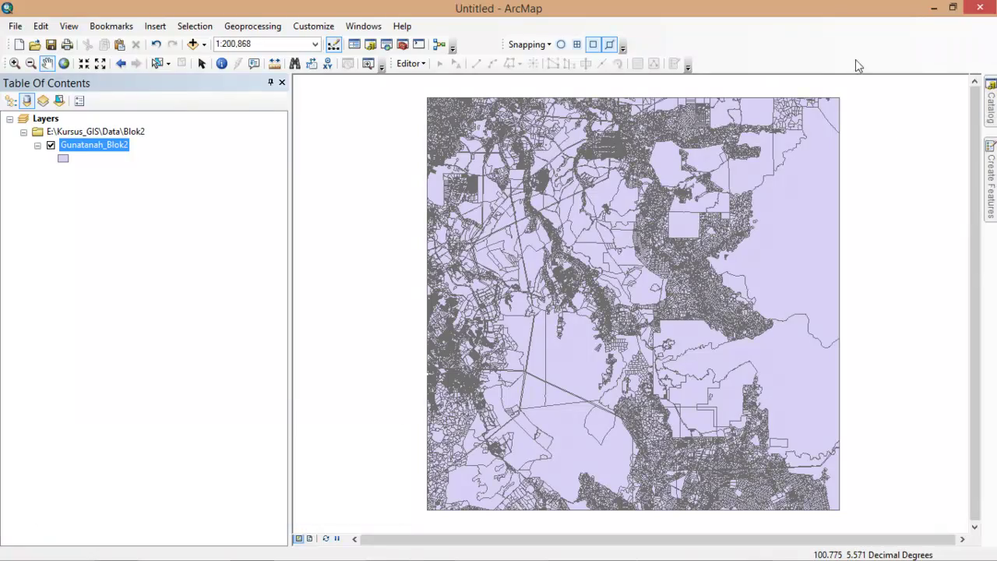
Collapse Folder Connections in the catalog tree and expand Data Management Tools under System Toolboxes.
{"action": "left_click", "coordinate": [989, 105]}
{"action": "left_click", "coordinate": [719, 135]}
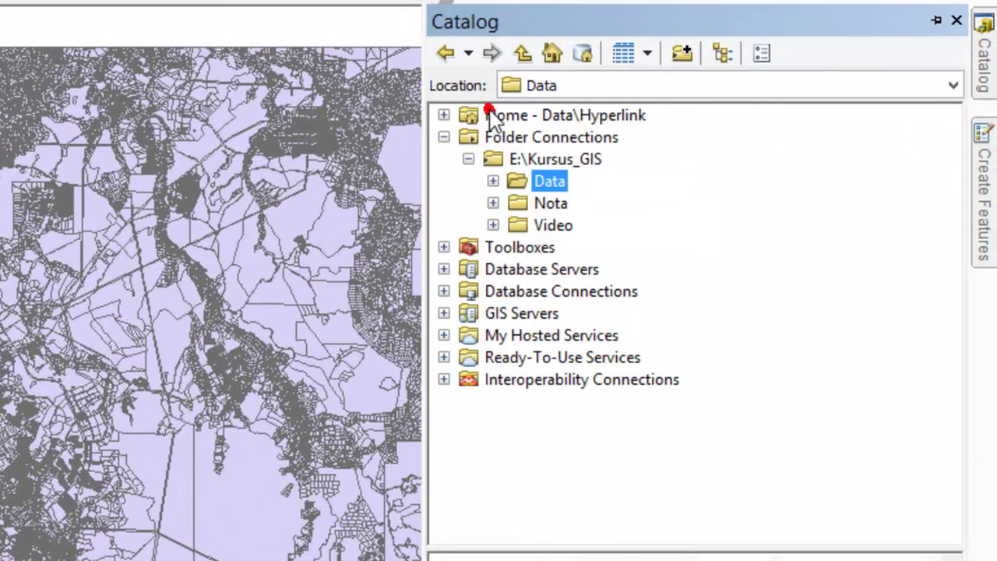
{"action": "left_click", "coordinate": [443, 137]}
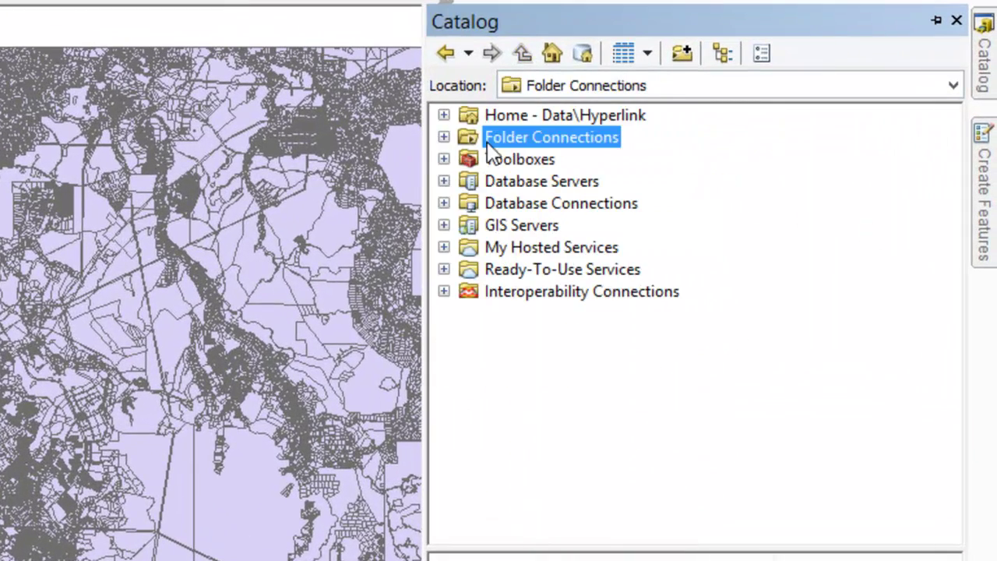
{"action": "left_click", "coordinate": [527, 162]}
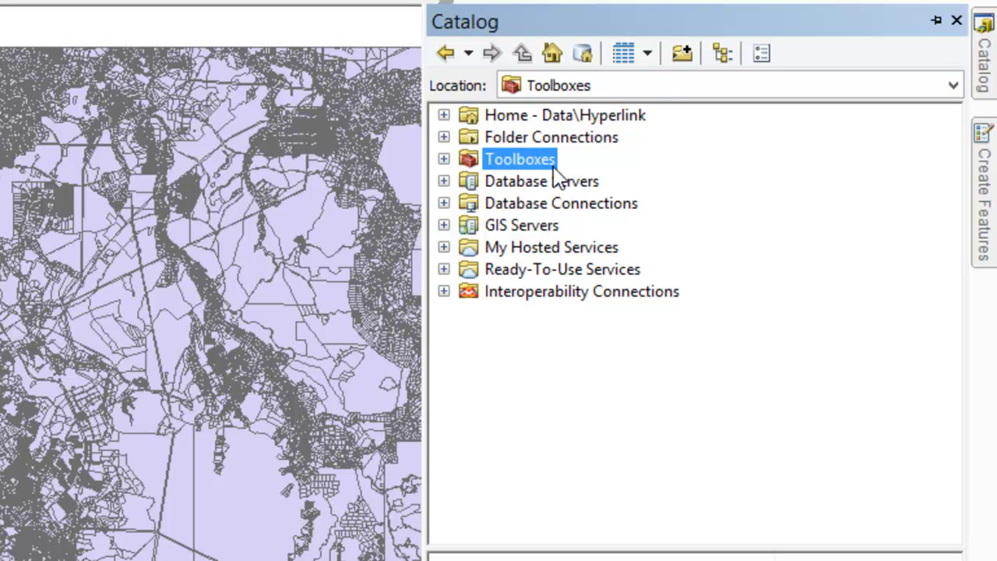
{"action": "left_click", "coordinate": [444, 159]}
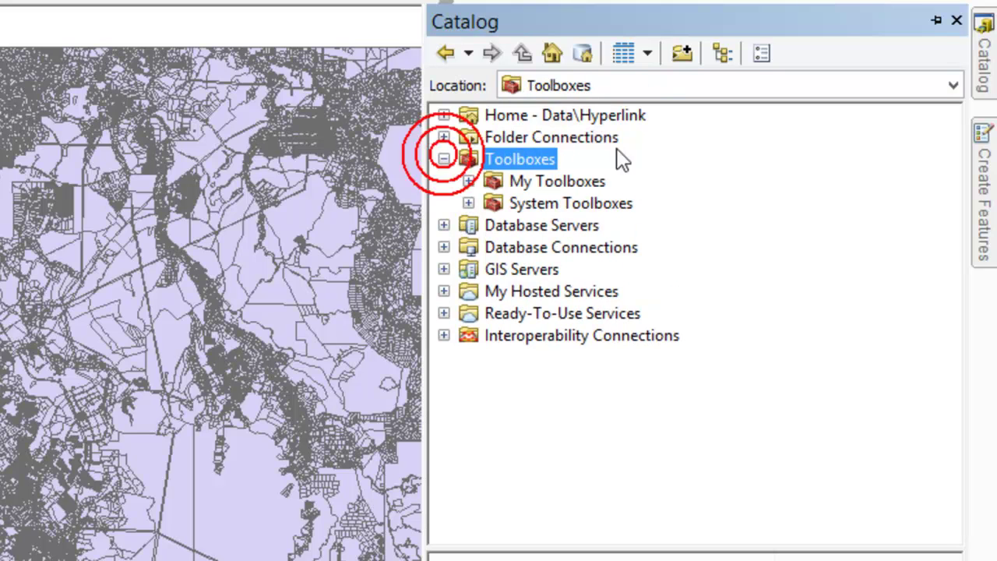
{"action": "left_click", "coordinate": [574, 204]}
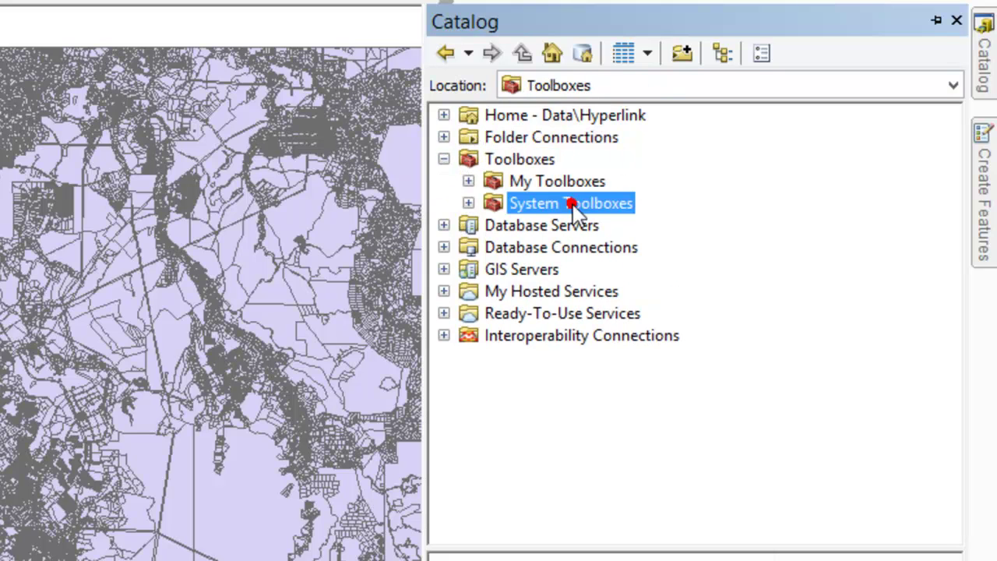
{"action": "left_click", "coordinate": [468, 203]}
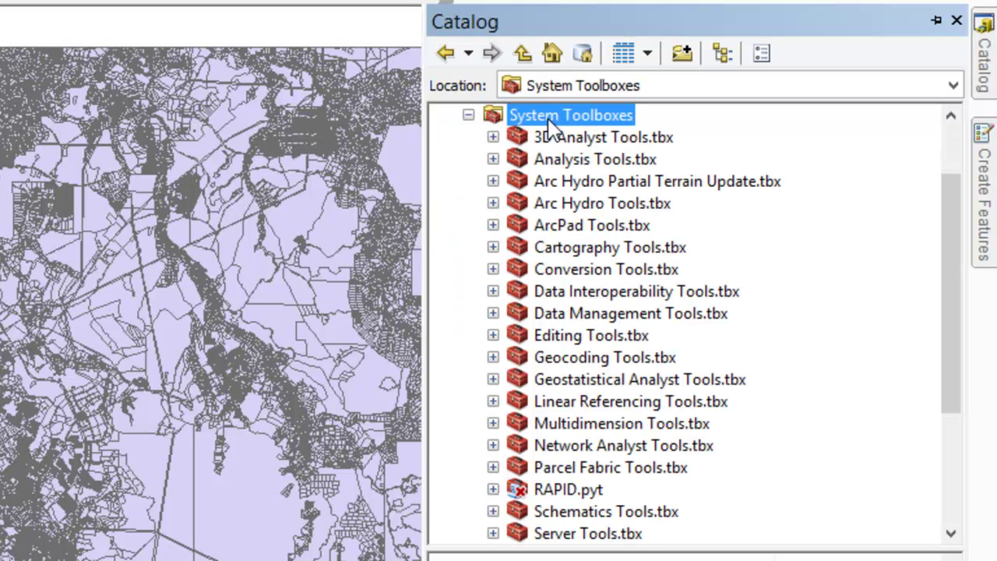
{"action": "left_click", "coordinate": [642, 311]}
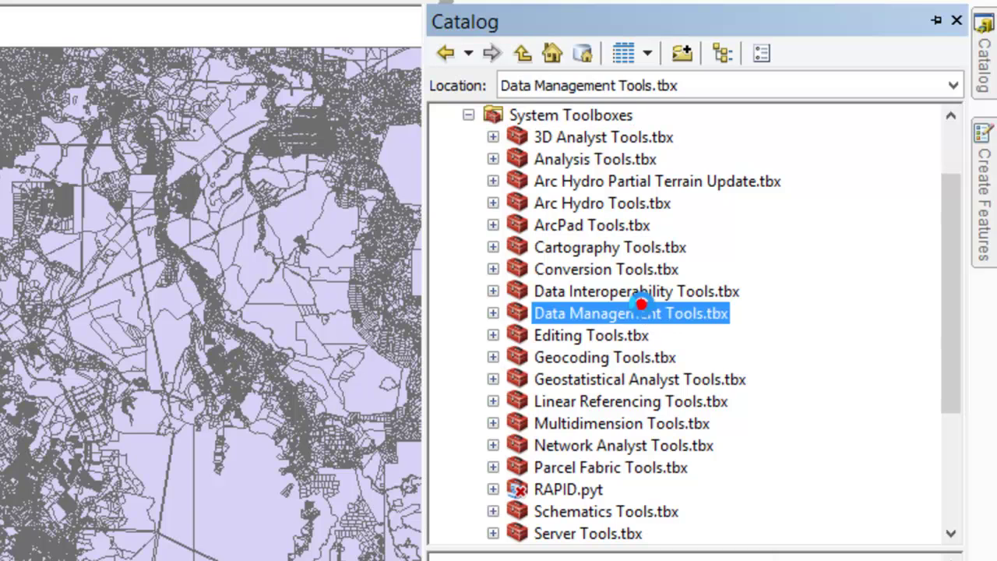
{"action": "left_click", "coordinate": [499, 314]}
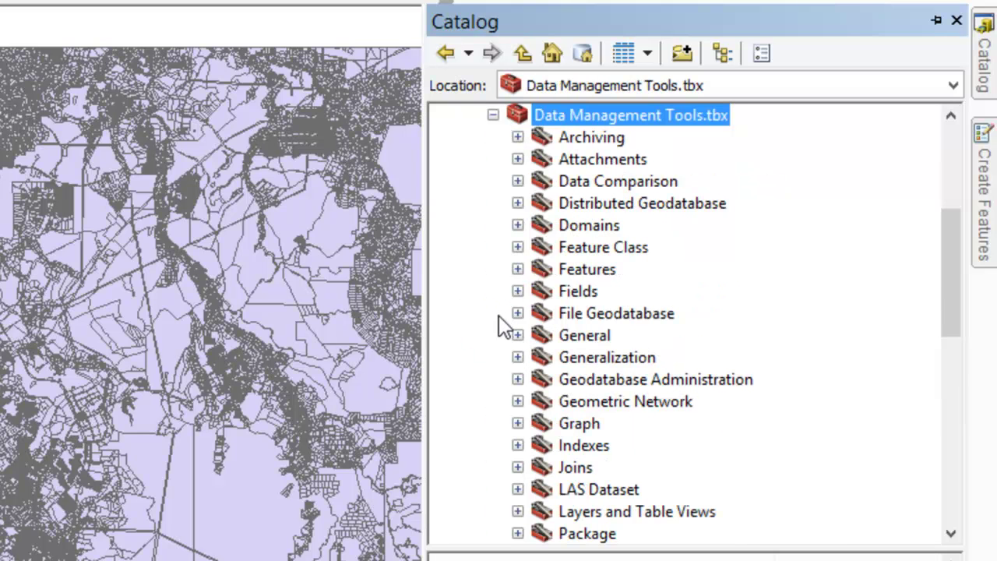
Open the Project tool for features from the Projections and Transformations toolset in Data Management Tools.
{"action": "left_click_drag", "start_coordinate": [956, 321], "coordinate": [948, 376]}
{"action": "left_click", "coordinate": [679, 361]}
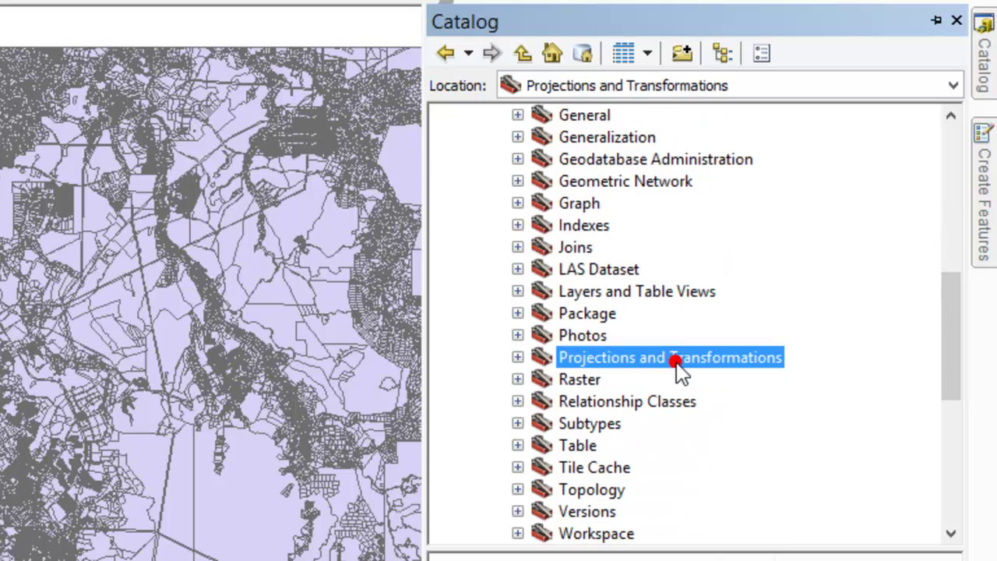
{"action": "left_click", "coordinate": [518, 356]}
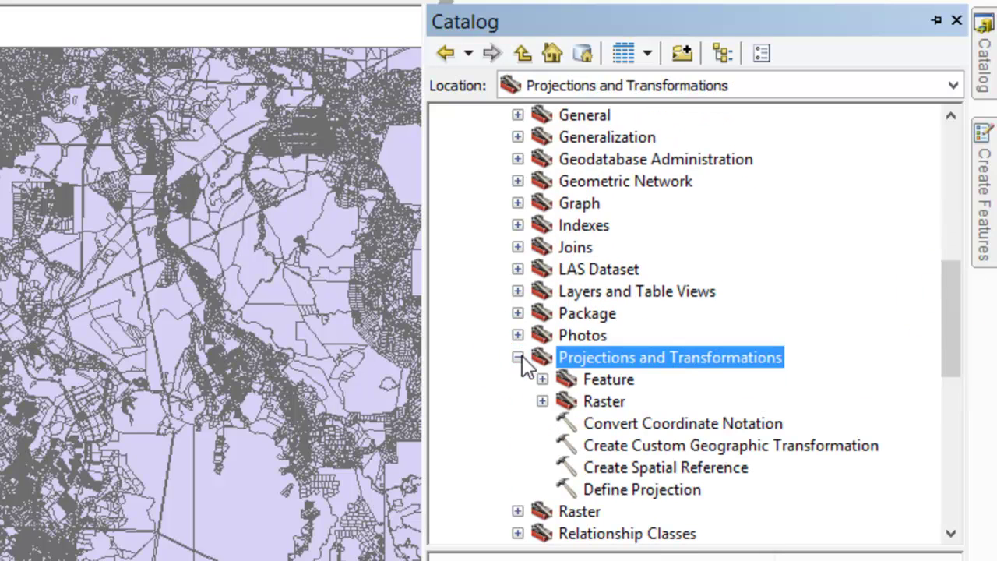
{"action": "left_click", "coordinate": [607, 380]}
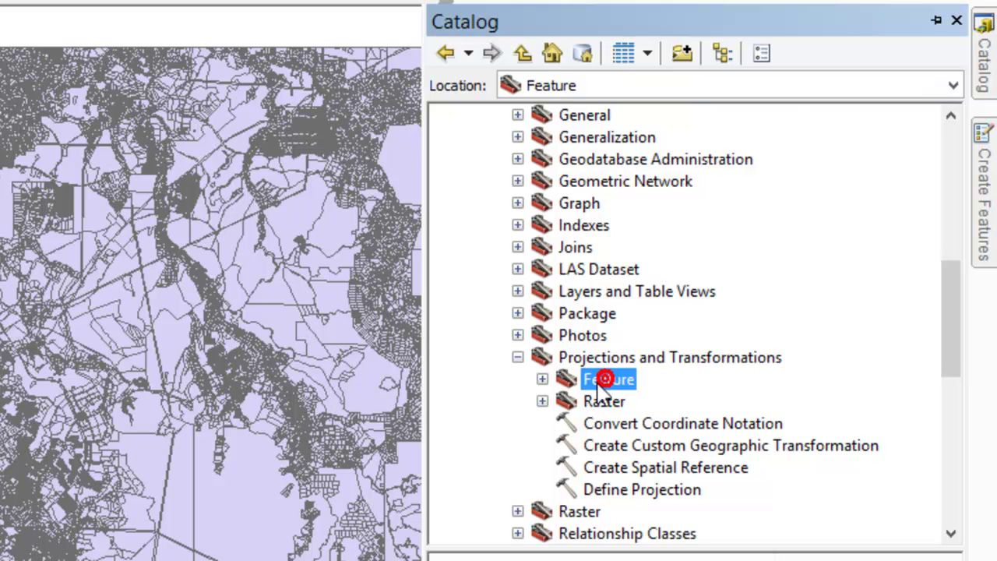
{"action": "left_click", "coordinate": [542, 378]}
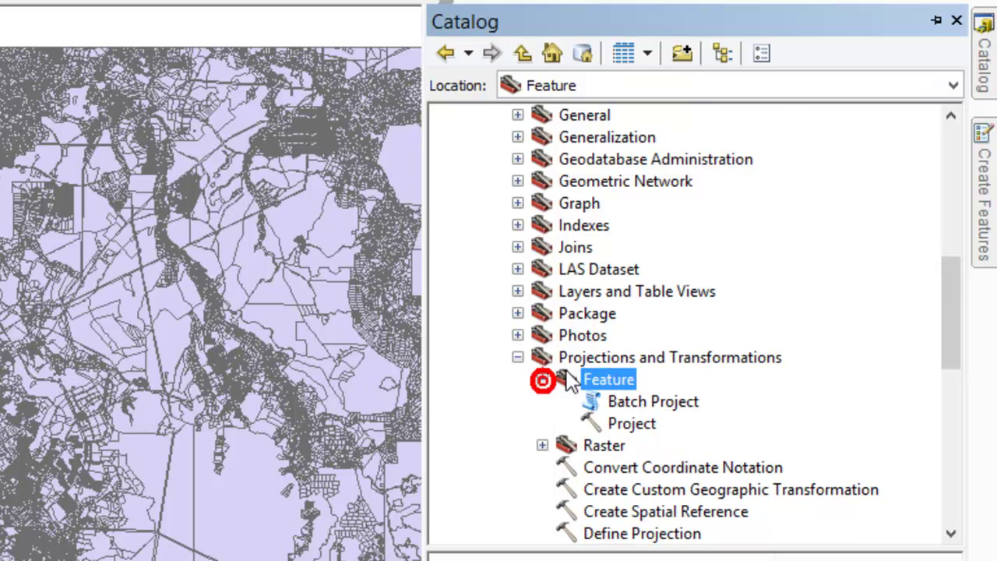
{"action": "left_click", "coordinate": [635, 424]}
{"action": "left_click_drag", "start_coordinate": [955, 350], "coordinate": [961, 194]}
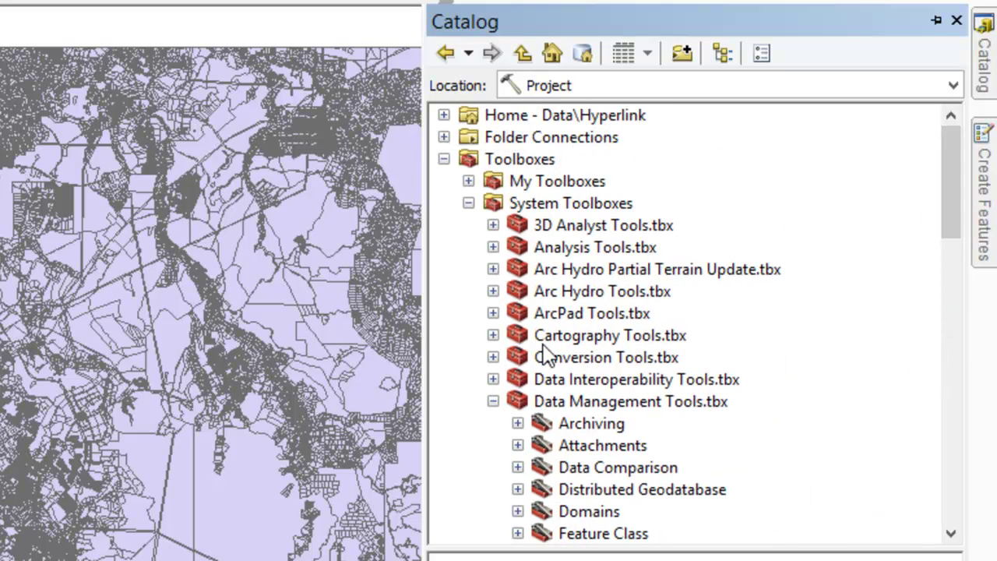
{"action": "left_click_drag", "start_coordinate": [953, 195], "coordinate": [942, 316]}
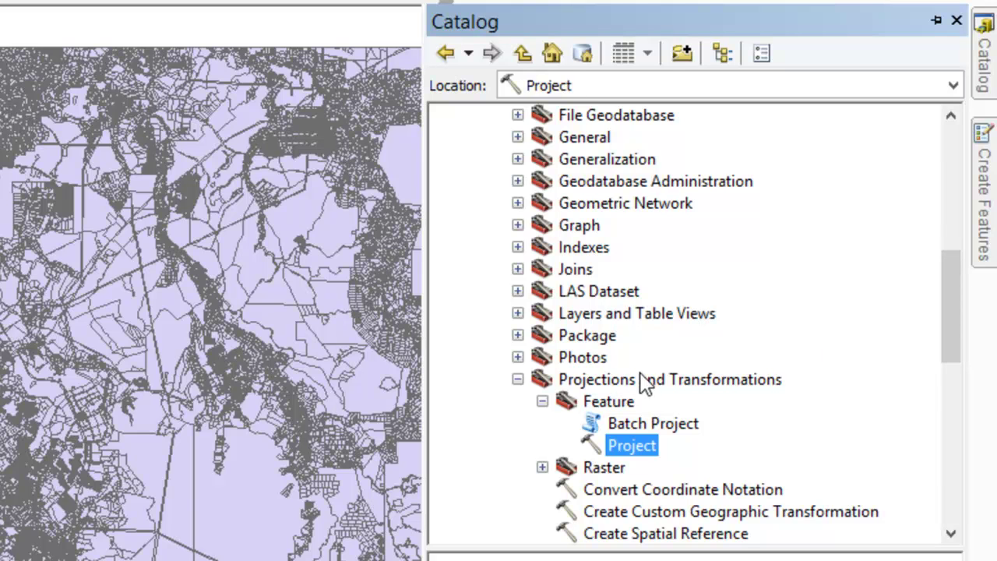
{"action": "double_click", "coordinate": [631, 446]}
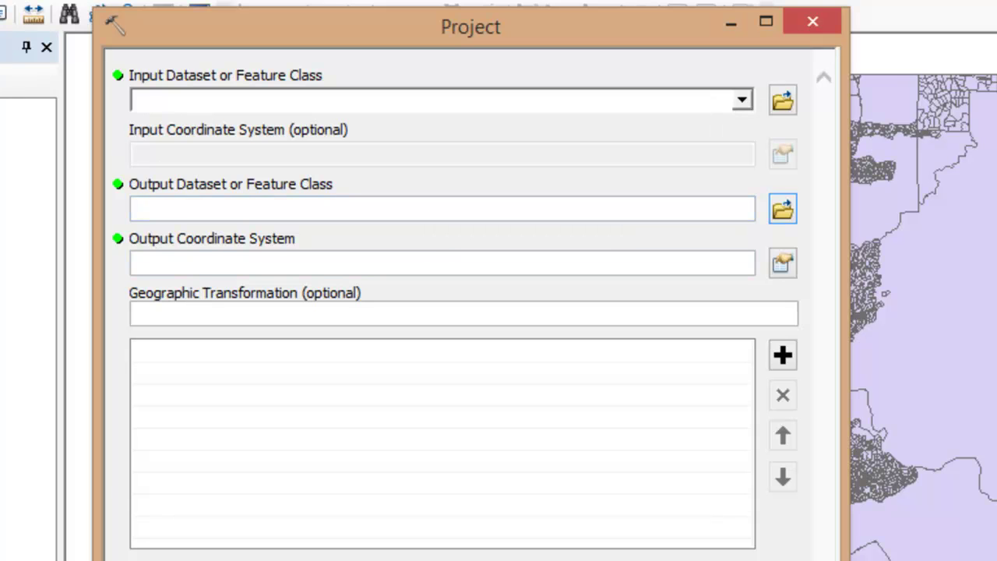
Set Gunatanah_Blok2 as the input dataset and the output as gunatanah_rso2.shp in the Data\Blok2 folder.
{"action": "left_click", "coordinate": [743, 104]}
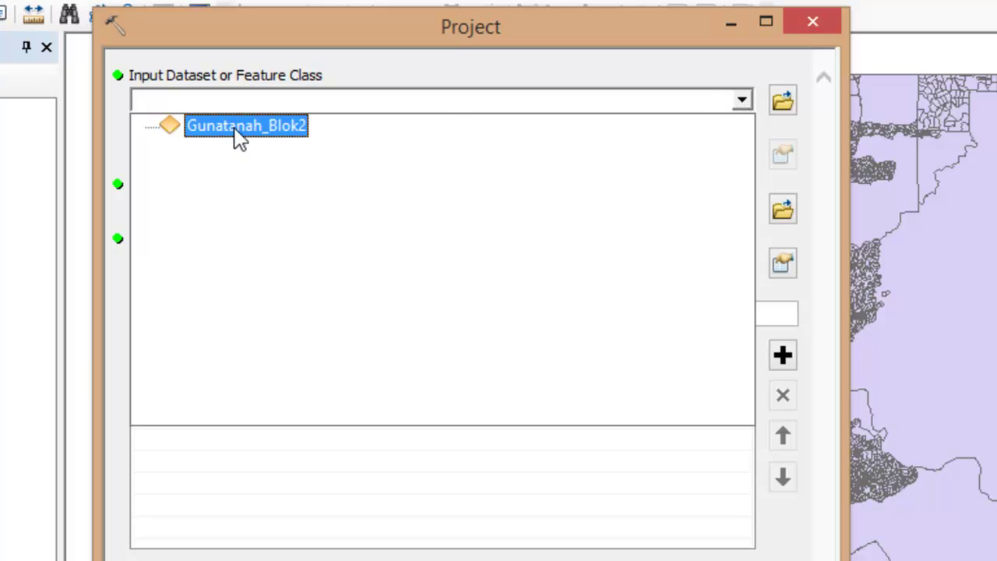
{"action": "left_click", "coordinate": [234, 130]}
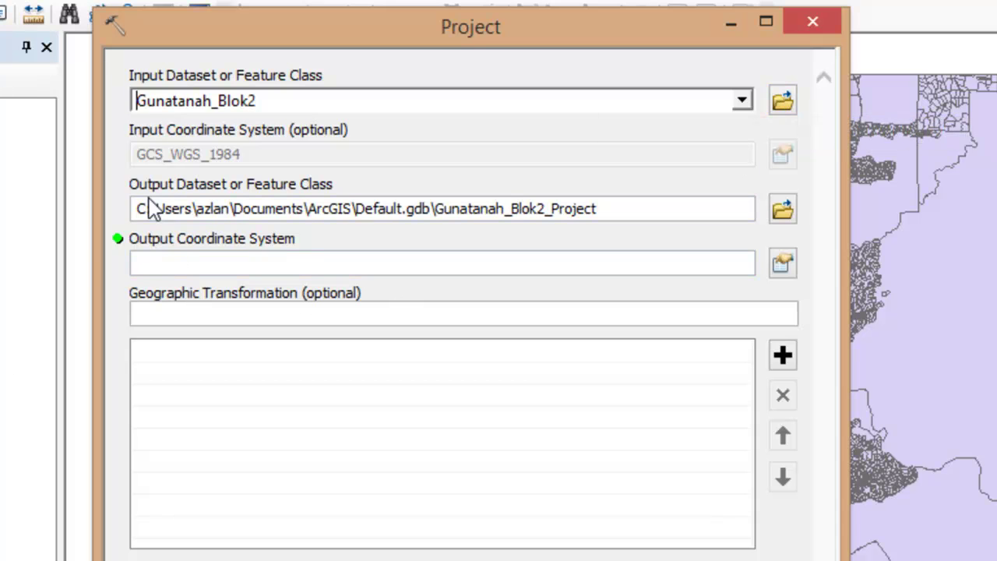
{"action": "left_click", "coordinate": [782, 209]}
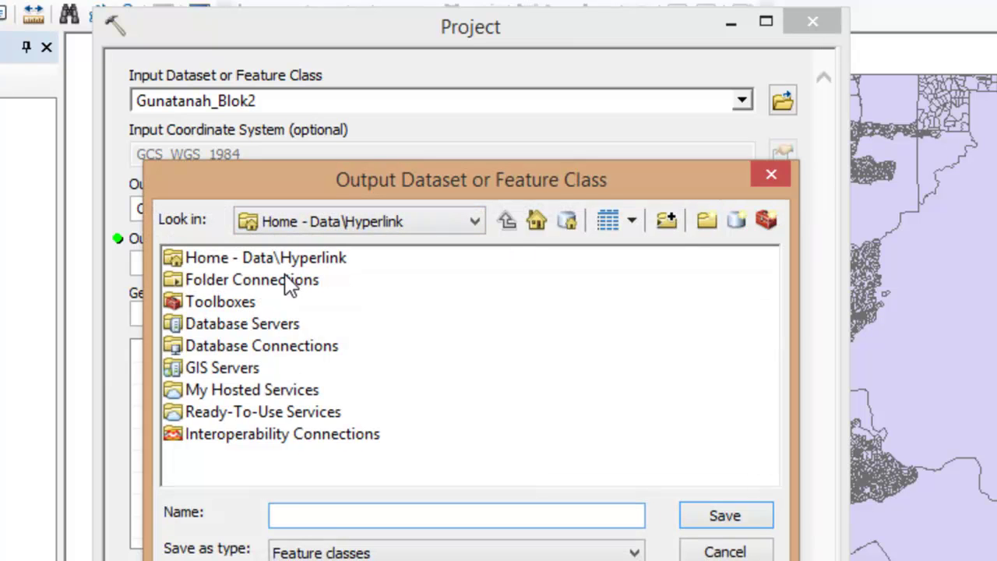
{"action": "double_click", "coordinate": [303, 280]}
{"action": "double_click", "coordinate": [214, 261]}
{"action": "double_click", "coordinate": [201, 258]}
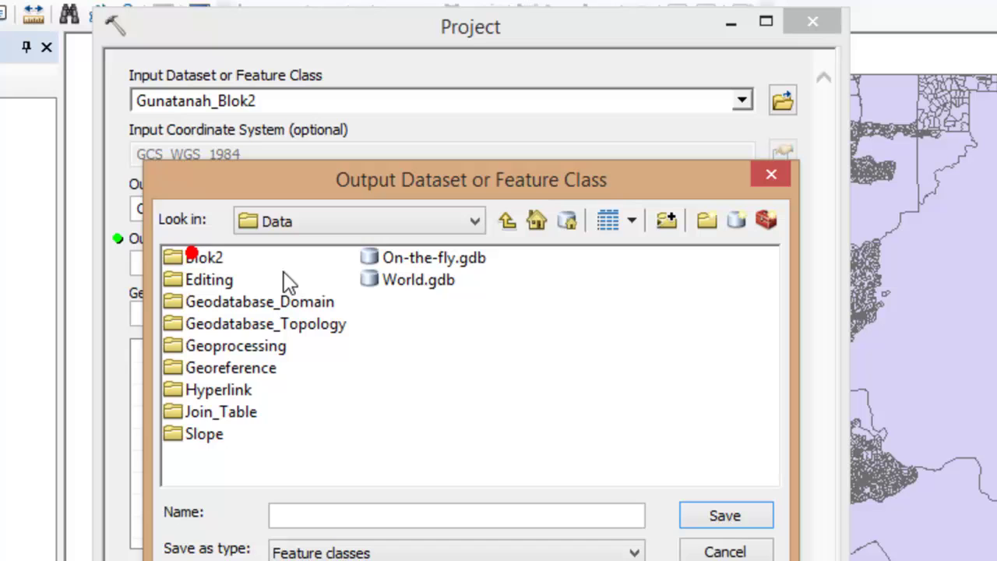
{"action": "double_click", "coordinate": [208, 264]}
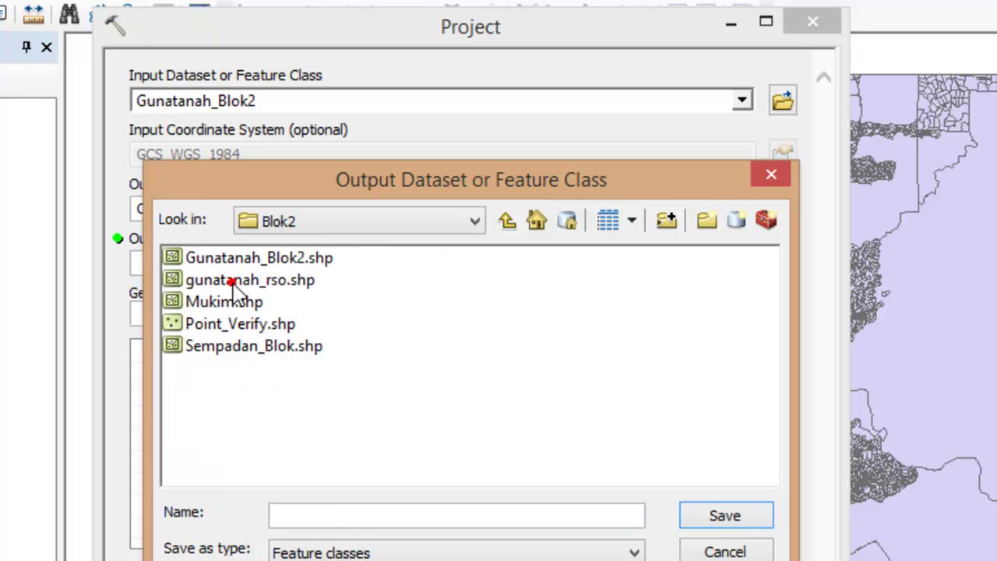
{"action": "left_click", "coordinate": [234, 282]}
{"action": "left_click", "coordinate": [345, 515]}
{"action": "left_click", "coordinate": [372, 515]}
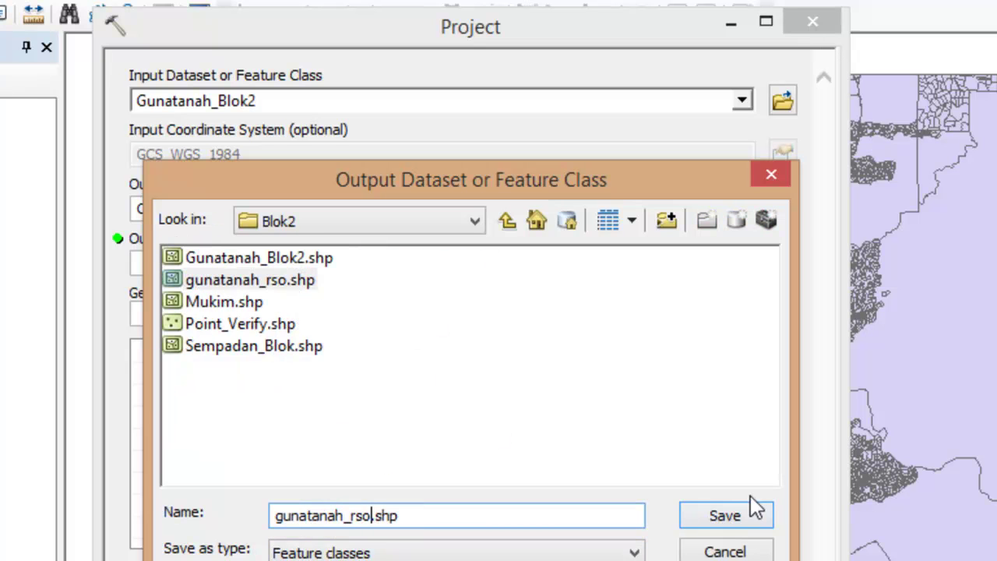
{"action": "type", "text": "2"}
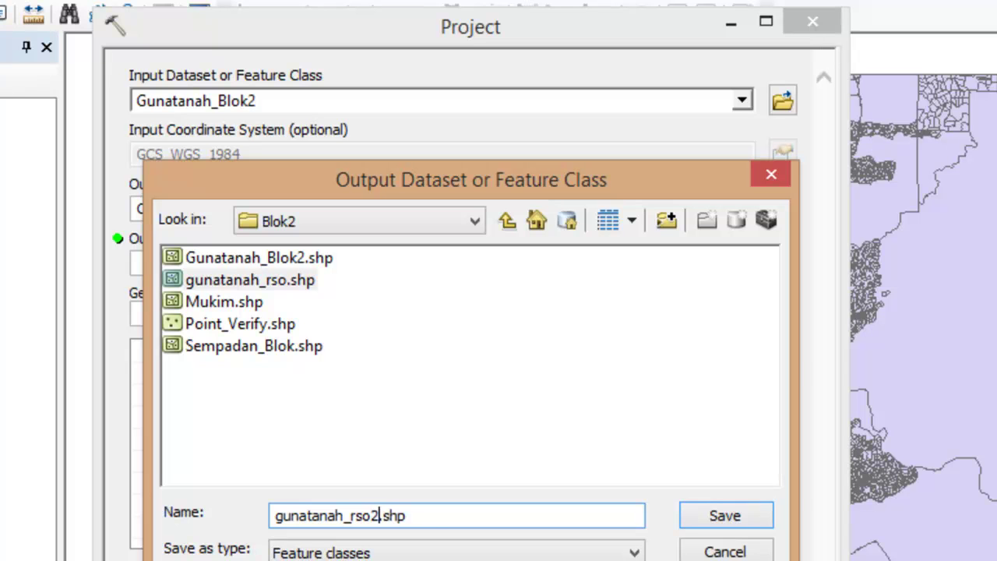
{"action": "left_click", "coordinate": [742, 511]}
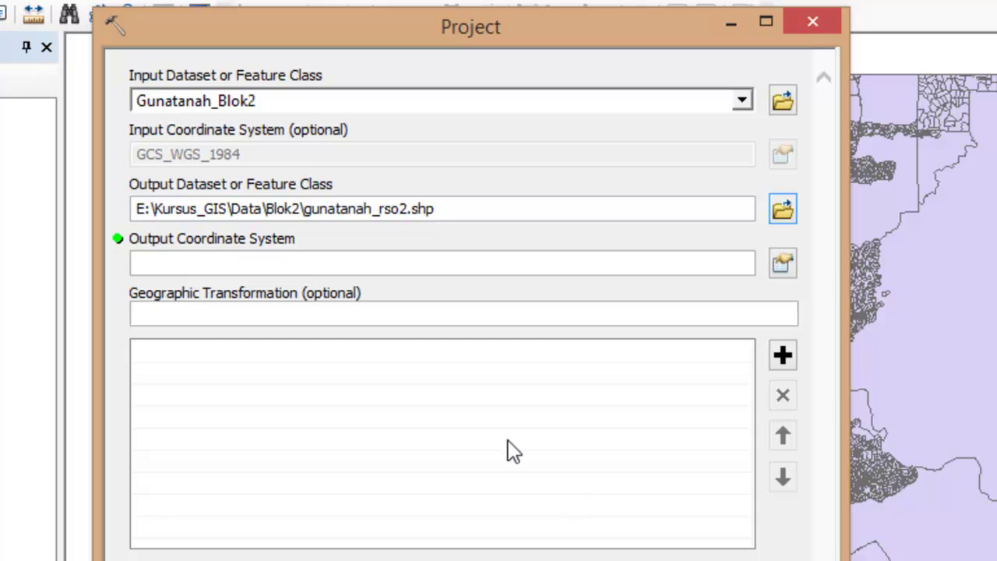
Set the output coordinate system to Kertau RSO Malaya (Meters) from the favorites.
{"action": "left_click", "coordinate": [159, 262]}
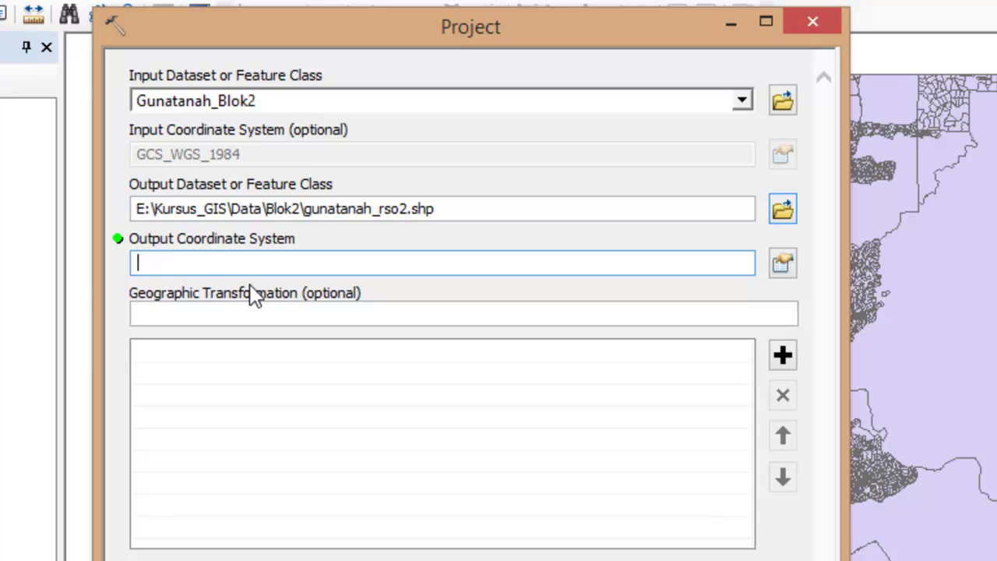
{"action": "left_click", "coordinate": [160, 261]}
{"action": "left_click", "coordinate": [792, 270]}
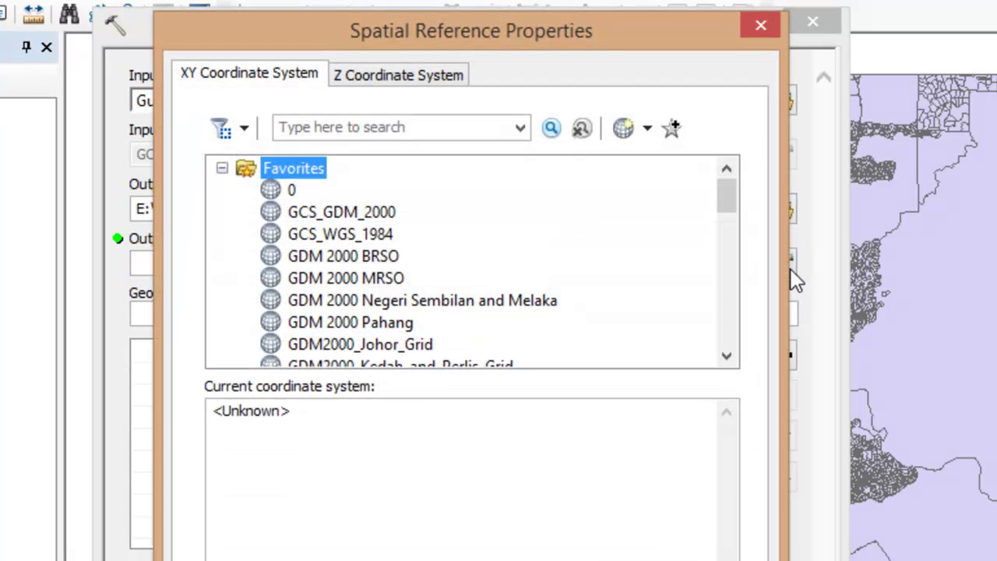
{"action": "mouse_move", "coordinate": [716, 195]}
{"action": "left_mouse_down"}
{"action": "mouse_move", "coordinate": [704, 352]}
{"action": "mouse_move", "coordinate": [733, 187]}
{"action": "left_mouse_up"}
{"action": "left_click_drag", "start_coordinate": [726, 196], "coordinate": [723, 260]}
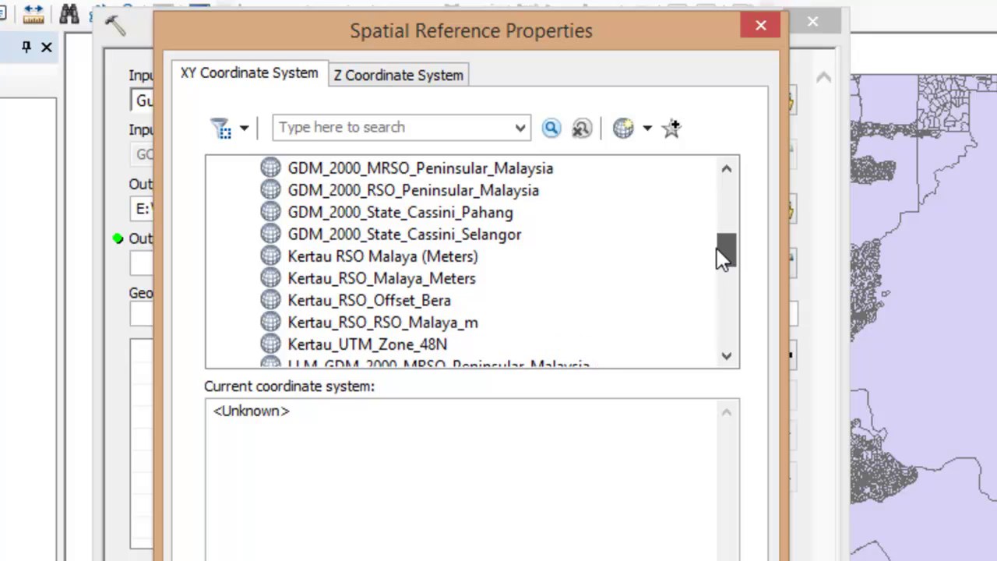
{"action": "left_click", "coordinate": [393, 257]}
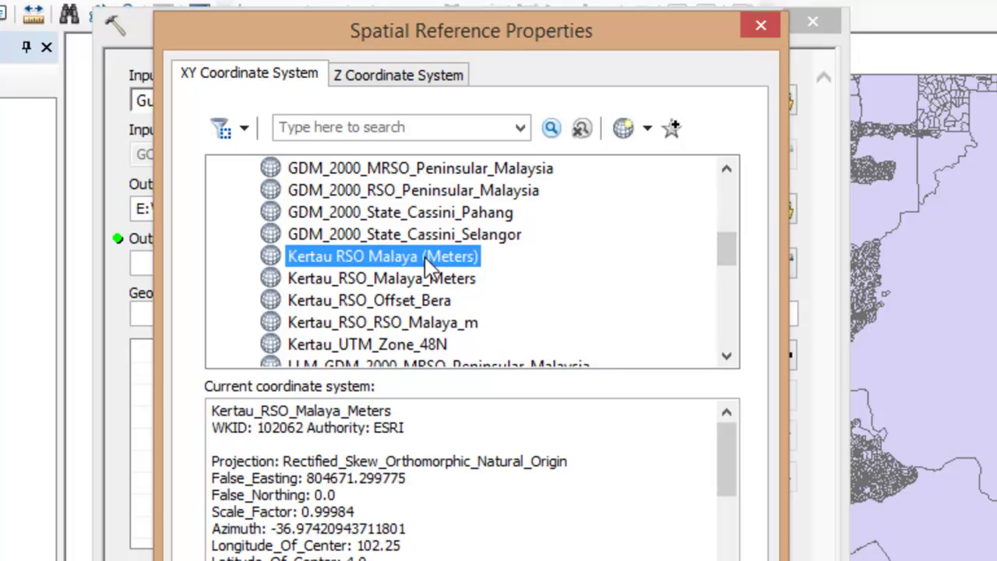
{"action": "key", "text": "Return"}
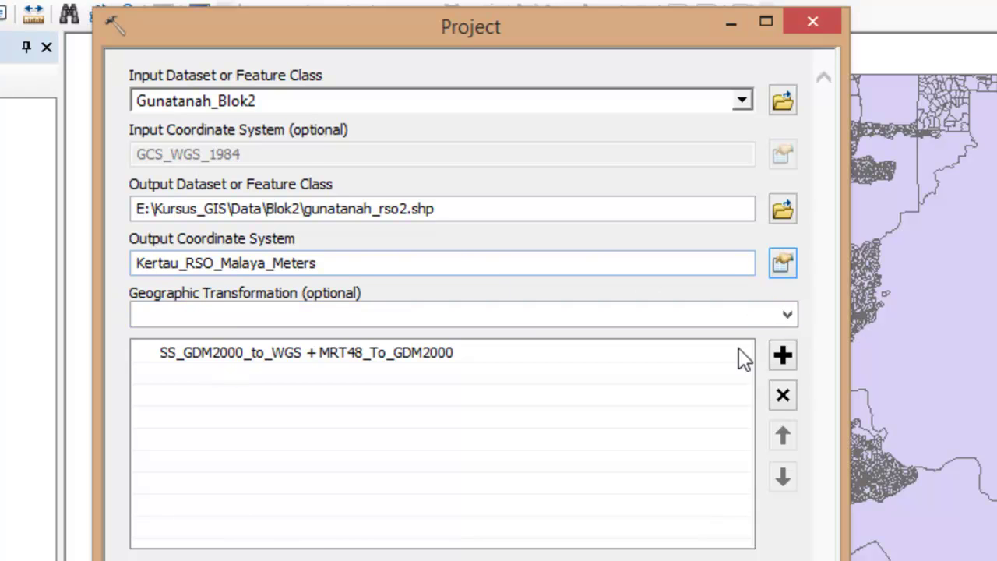
Replace the default geographic transformation with Kertau_To_WGS_1984, and run the projection through to completion.
{"action": "left_click", "coordinate": [786, 314]}
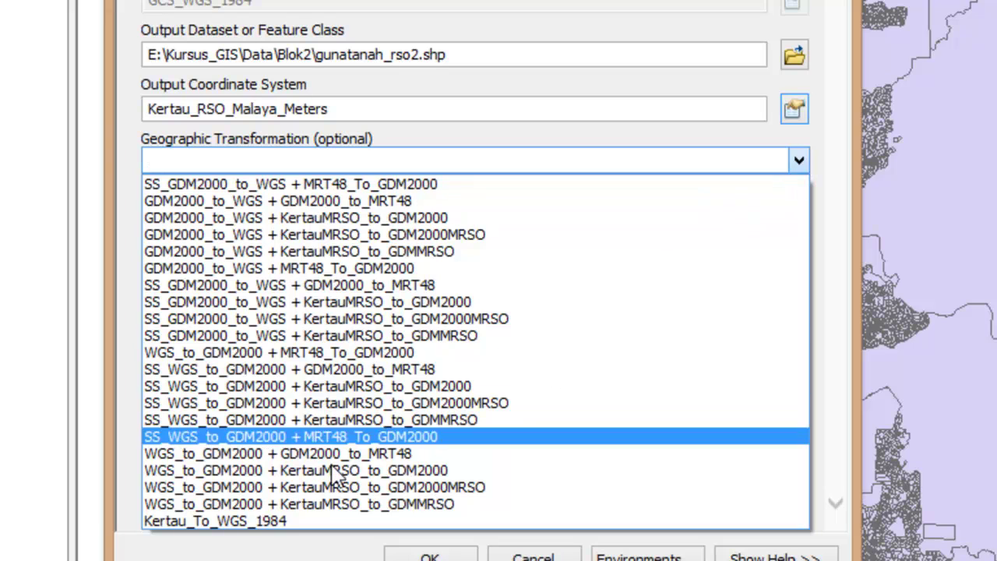
{"action": "left_click", "coordinate": [306, 524]}
{"action": "left_click", "coordinate": [356, 220]}
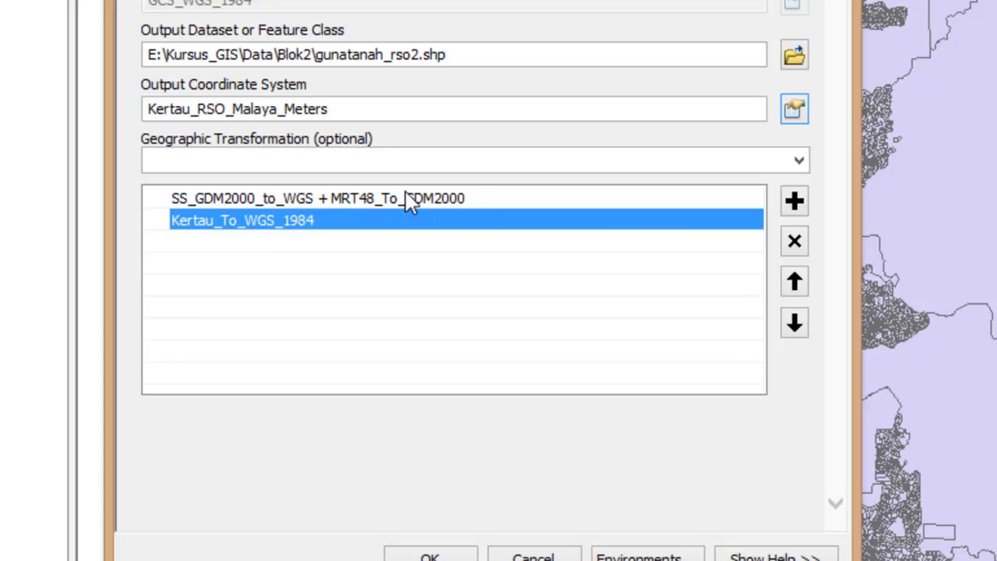
{"action": "left_click", "coordinate": [474, 200]}
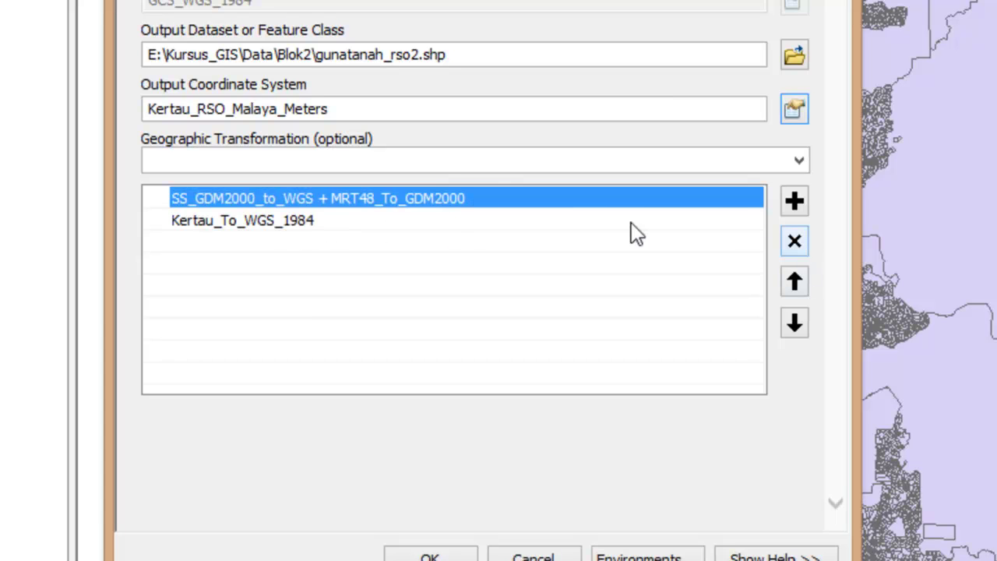
{"action": "left_click", "coordinate": [793, 242]}
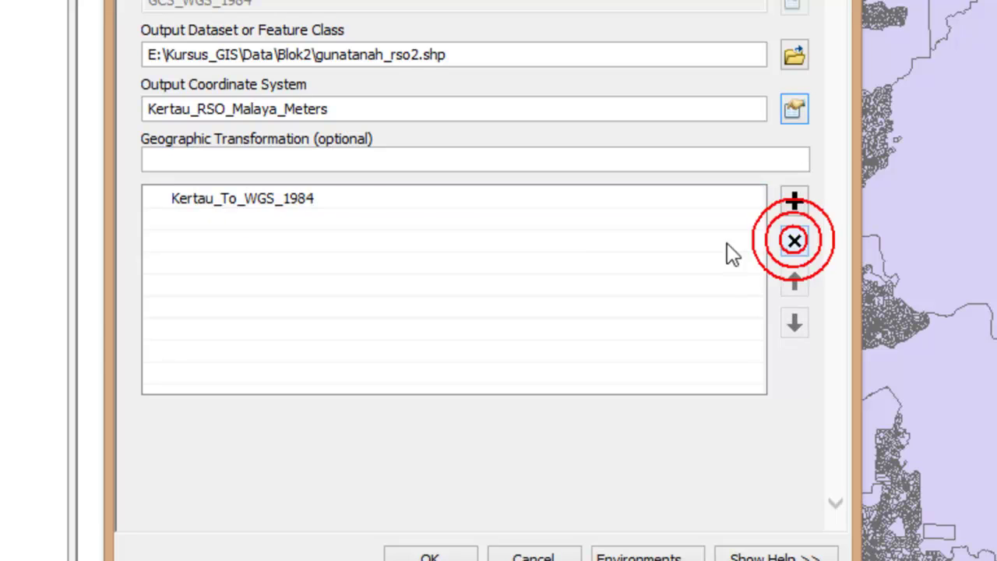
{"action": "left_click", "coordinate": [331, 204]}
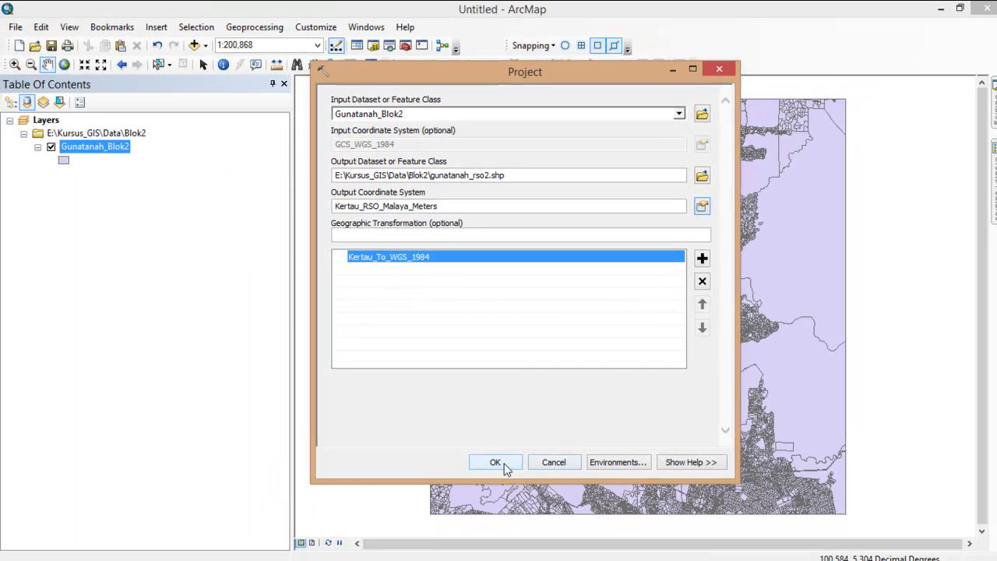
{"action": "left_click", "coordinate": [496, 462]}
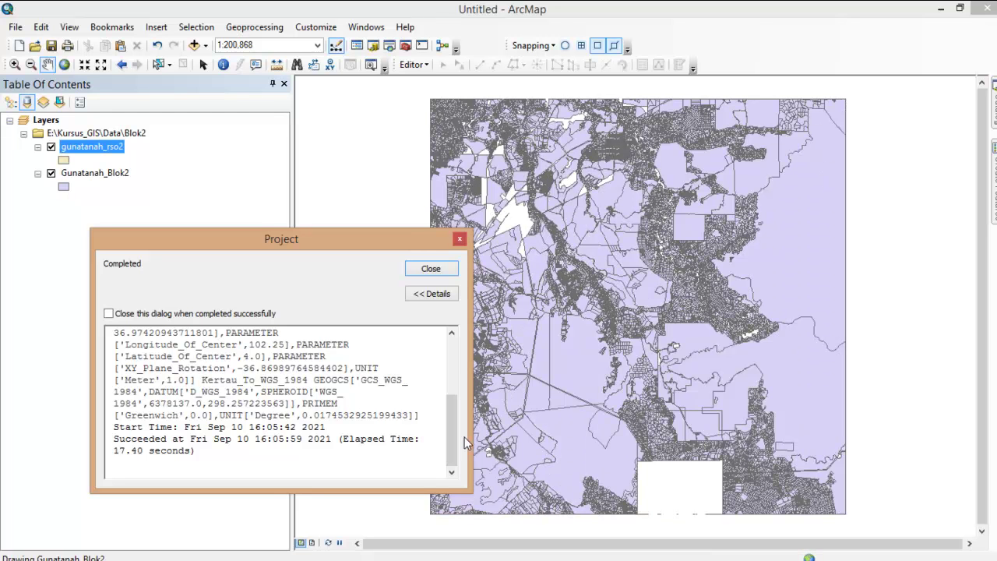
{"action": "left_click", "coordinate": [431, 269]}
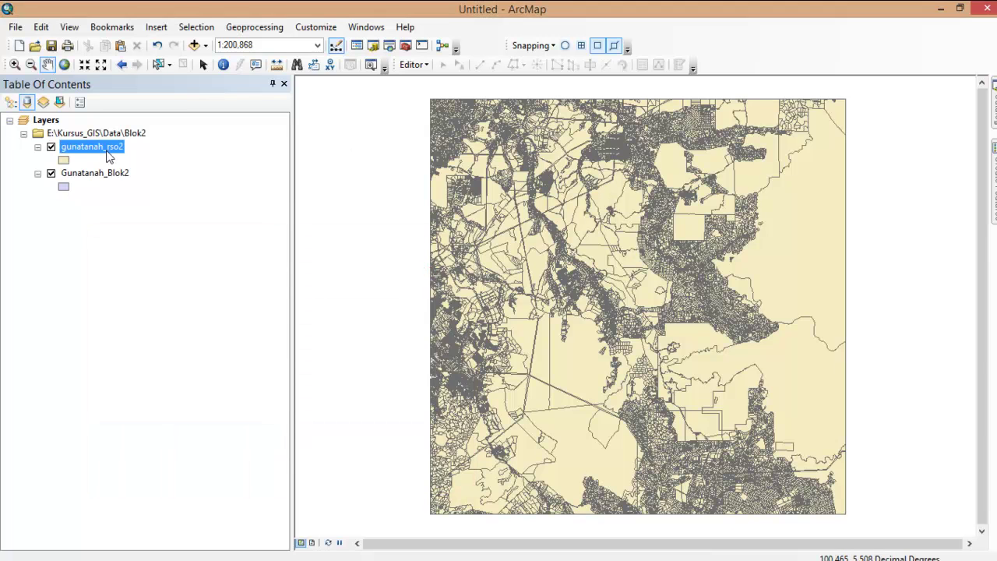
Locate gunatanah_rso2.shp in the catalog's Blok2 folder and check its XY coordinate system in the shapefile properties.
{"action": "left_click", "coordinate": [992, 113]}
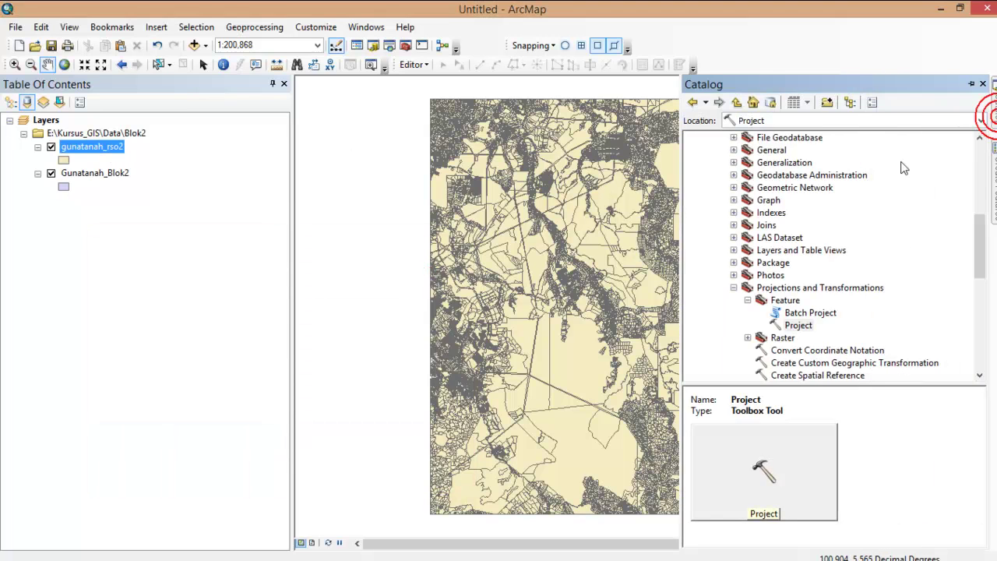
{"action": "scroll", "coordinate": [765, 170], "scroll_direction": "up", "scroll_amount": 9}
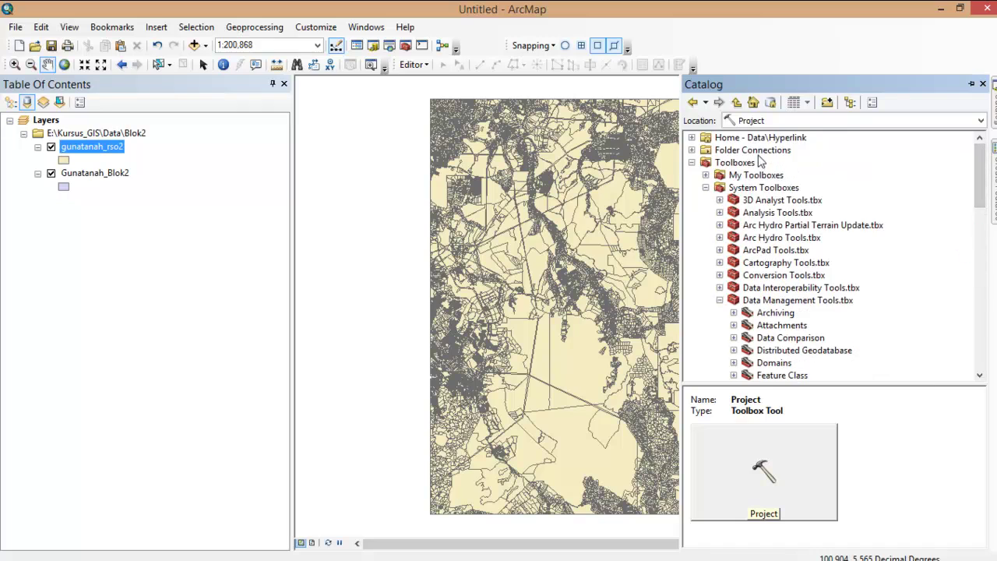
{"action": "double_click", "coordinate": [753, 150]}
{"action": "double_click", "coordinate": [668, 180]}
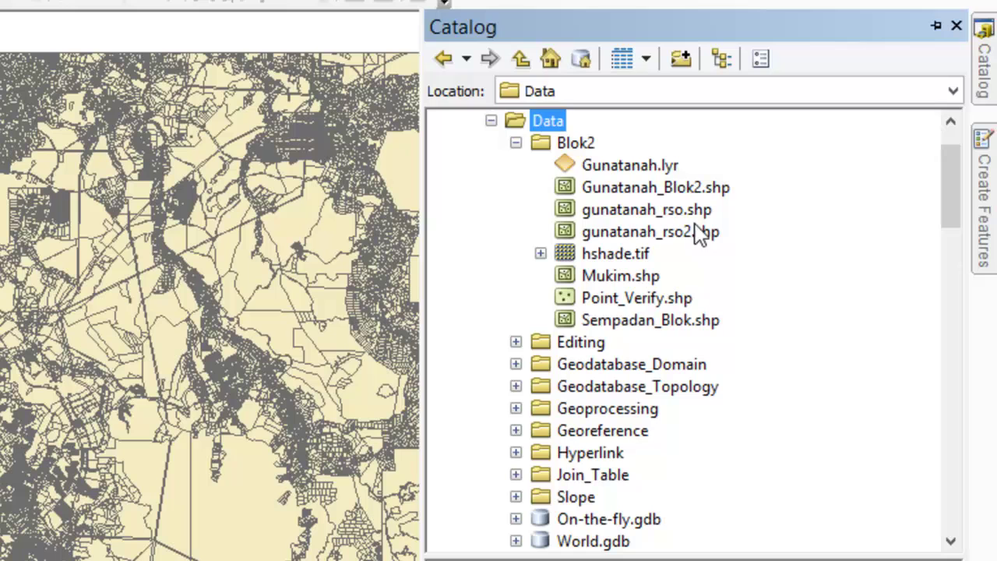
{"action": "left_click", "coordinate": [698, 232]}
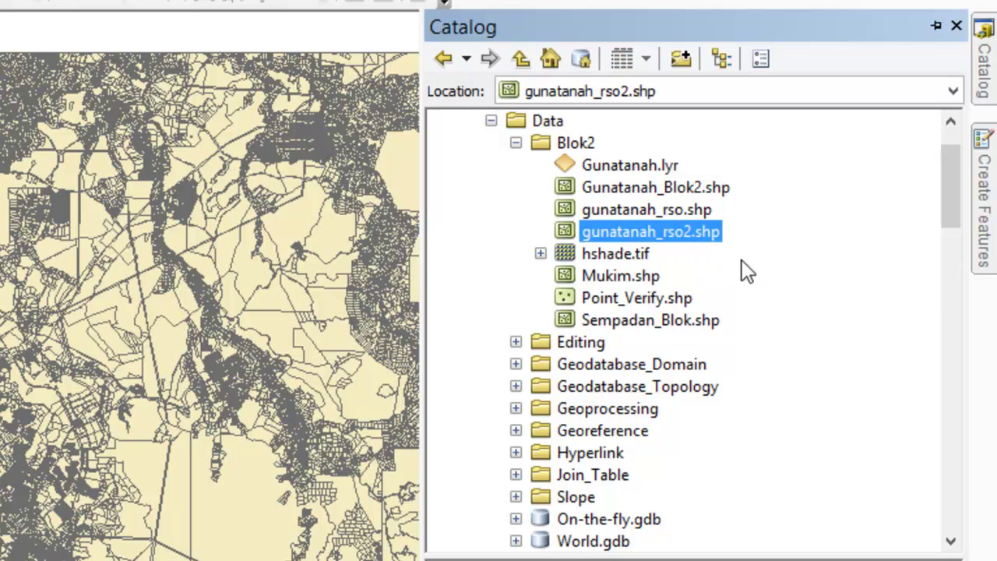
{"action": "double_click", "coordinate": [587, 232]}
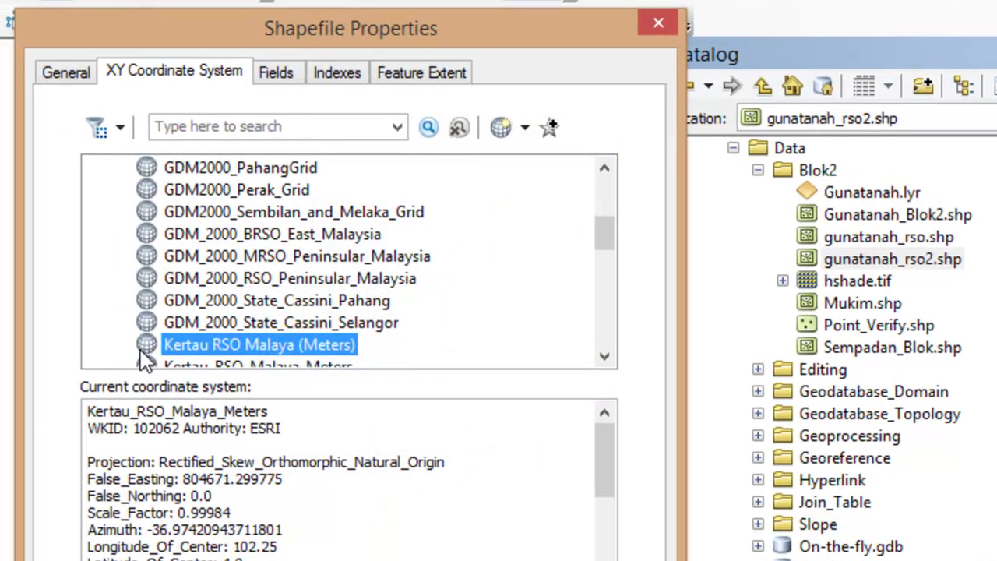